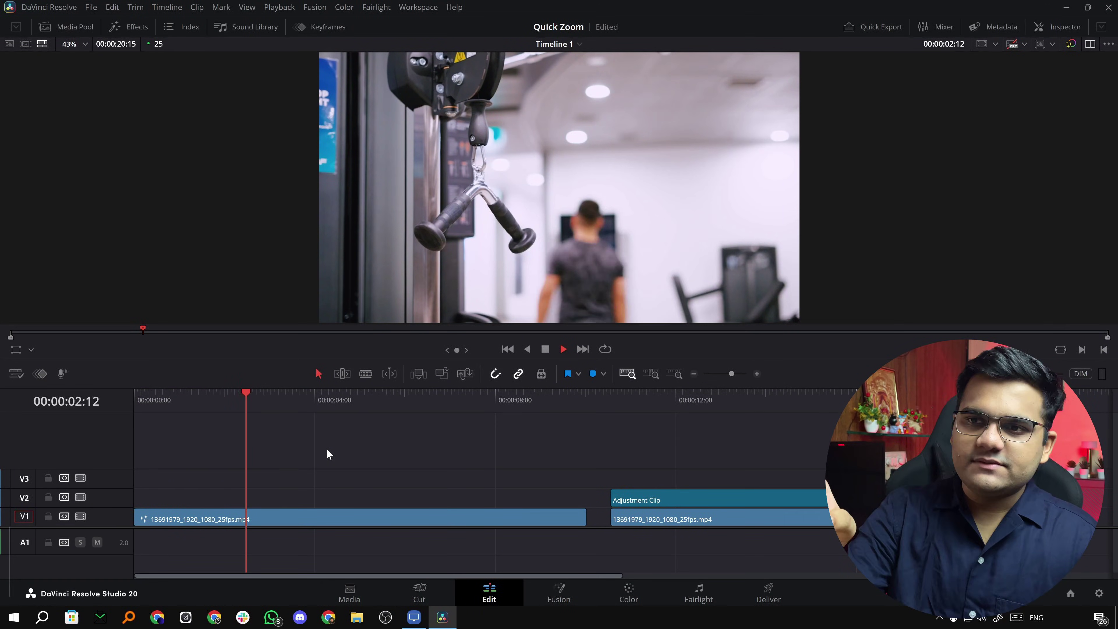
- Pause playback, select the gym clip and Adjustment Clip, and show the clip's video properties with Zoom 1.000
key("space")
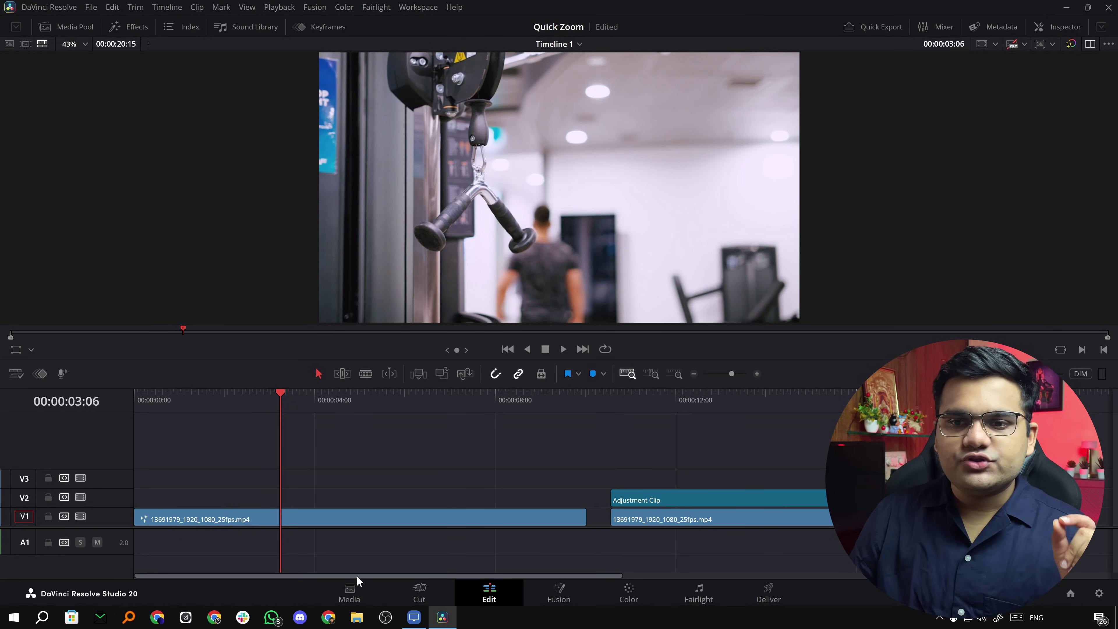
left_click(339, 518)
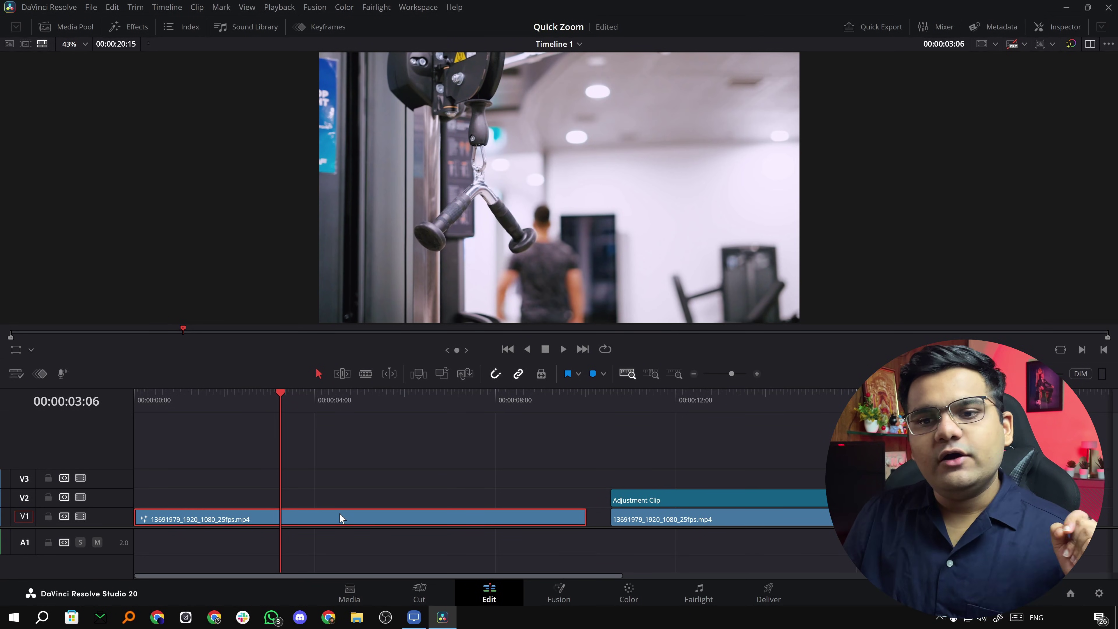
left_click(758, 414)
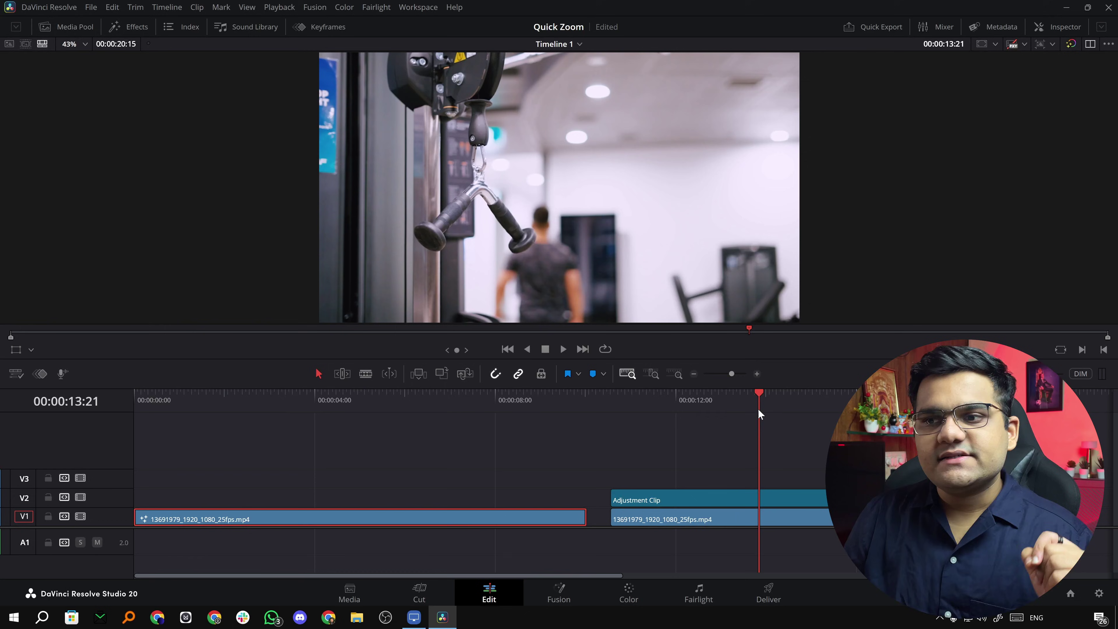
left_click(761, 497)
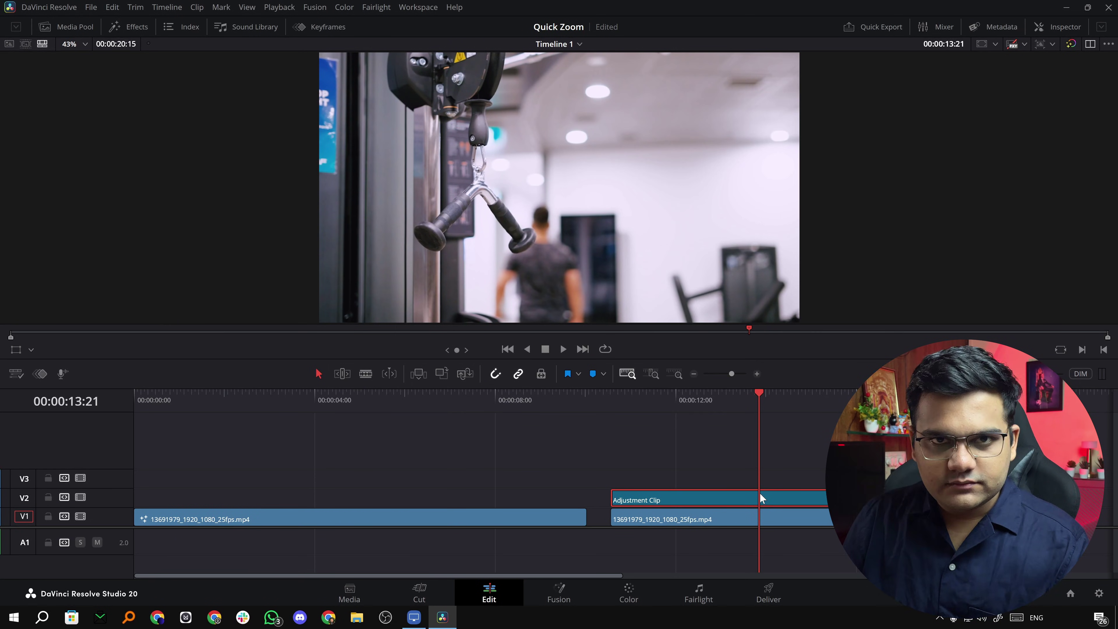
left_click(337, 405)
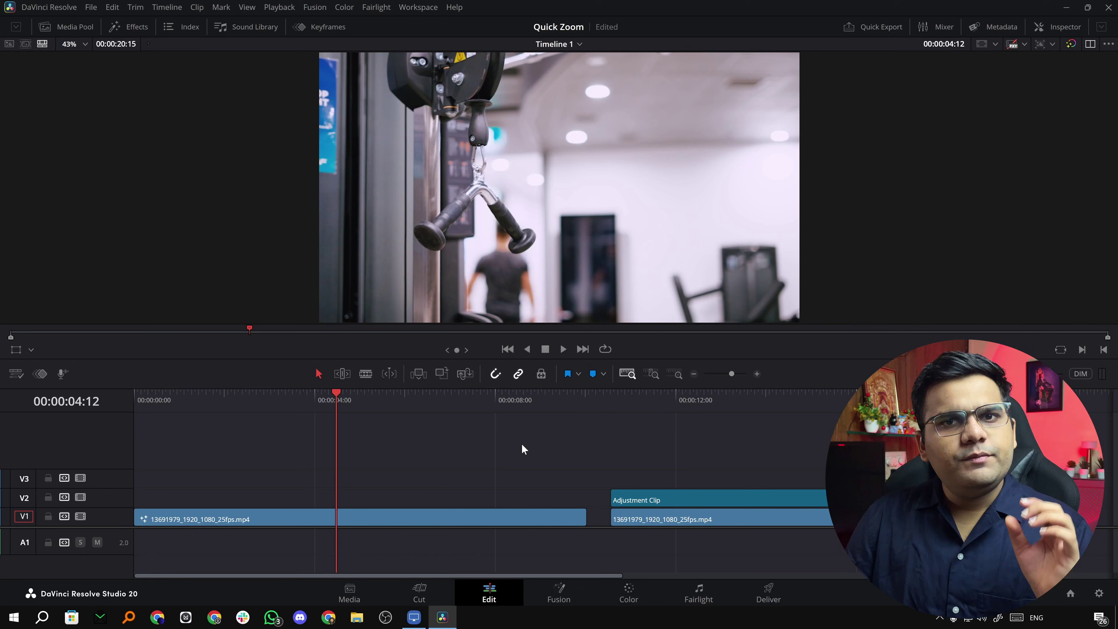
left_click(1060, 27)
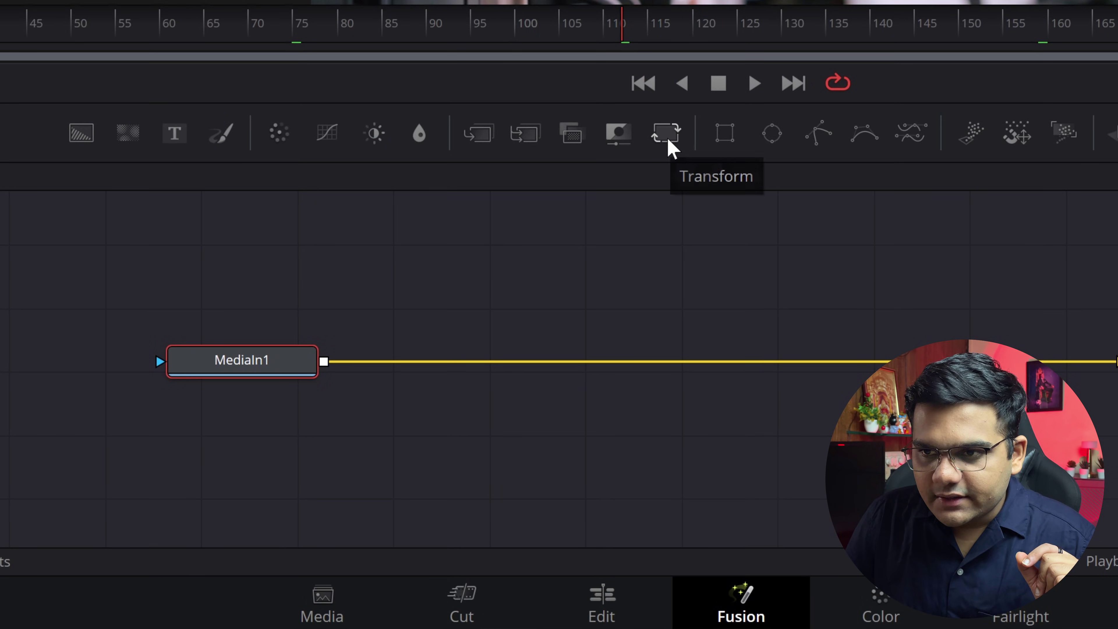
- Insert a Transform1 node between MediaIn1 and MediaOut1 and display its controls
left_click(666, 133)
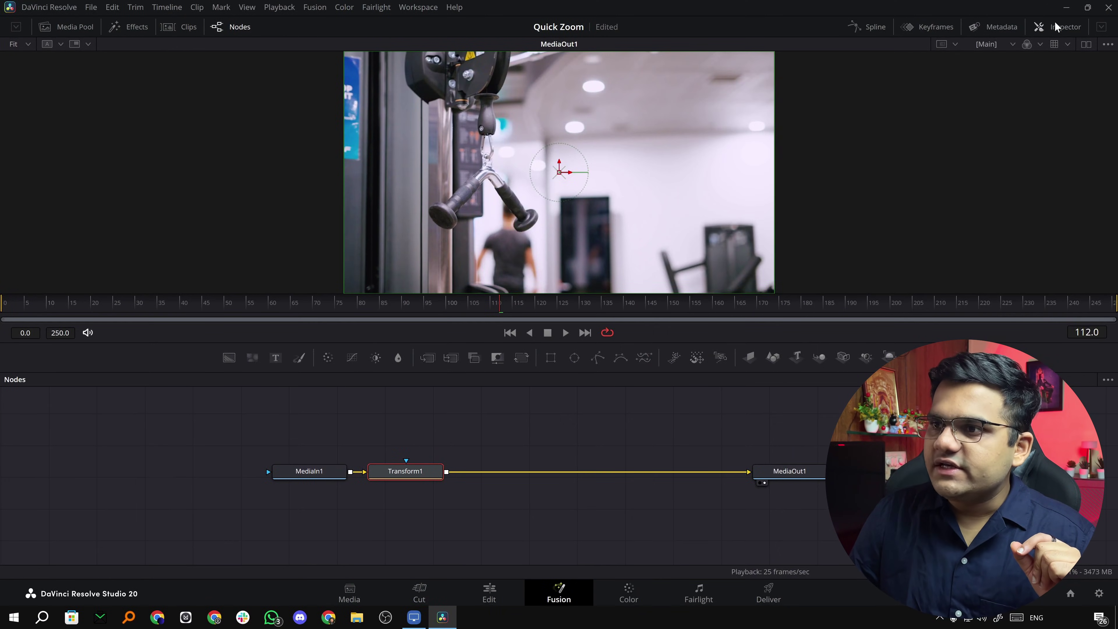
left_click(1055, 27)
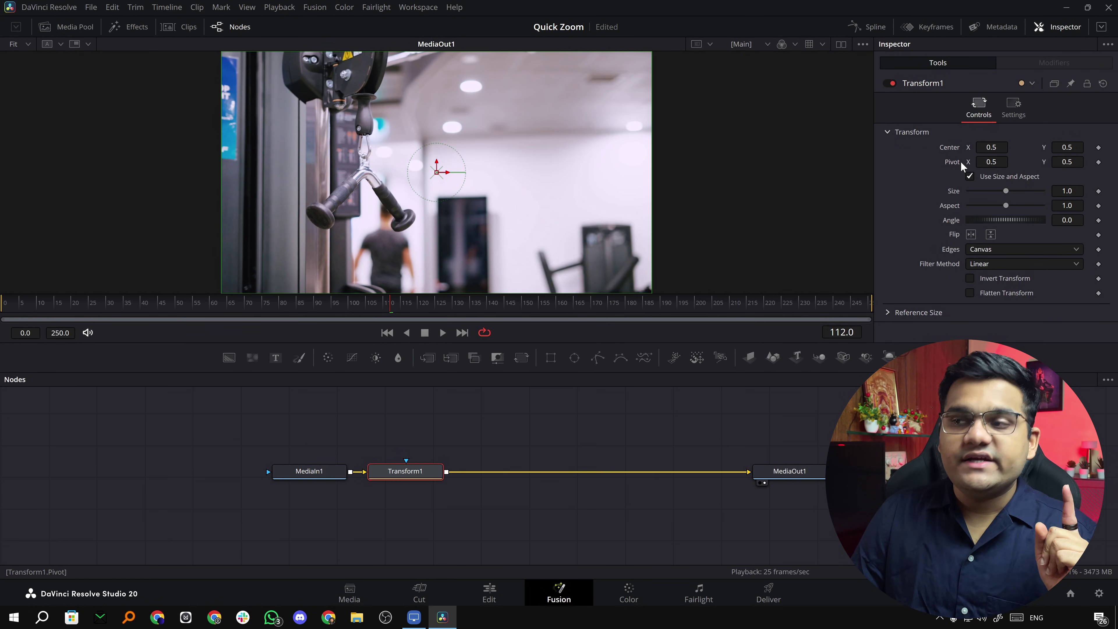
- Animate Transform1's Size from 1.0 at frame 30 to 1.623 at frame 55
left_click_drag(132, 305, 110, 306)
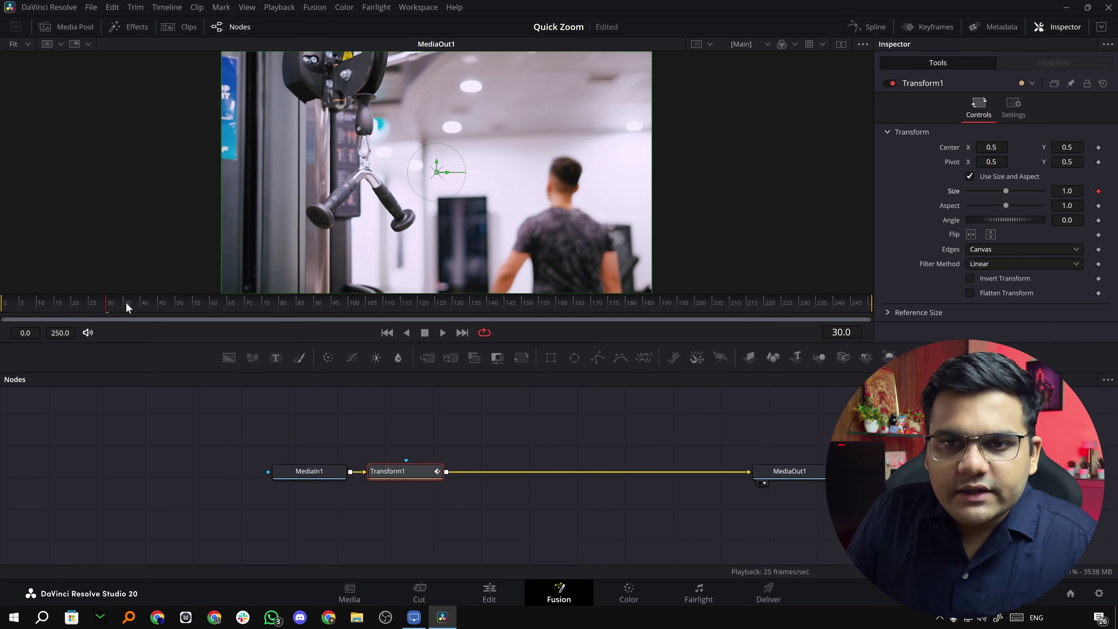
left_click_drag(126, 307, 196, 304)
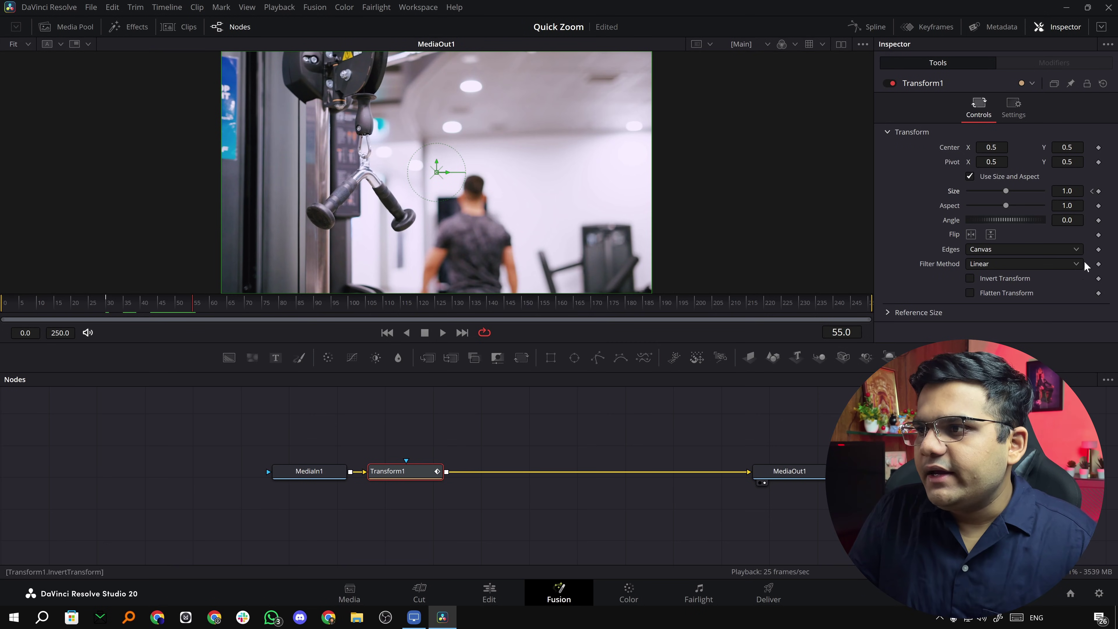
left_click_drag(1006, 191, 1028, 196)
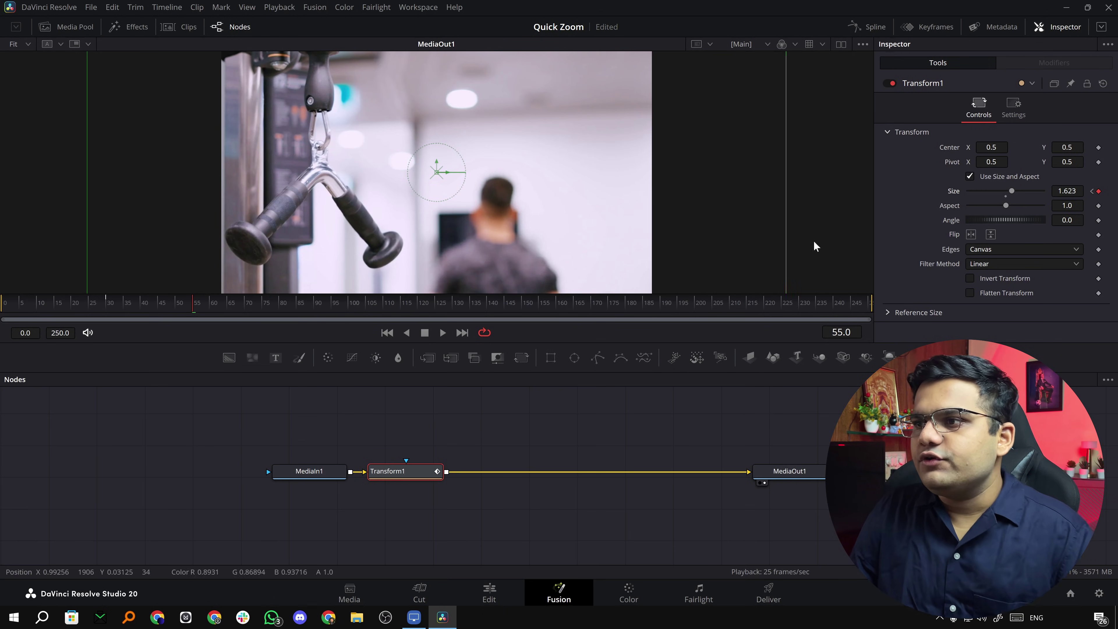
- Move the zoom pivot to 0.065, 0.3 and preview the zoom-in
left_click_drag(991, 161, 946, 162)
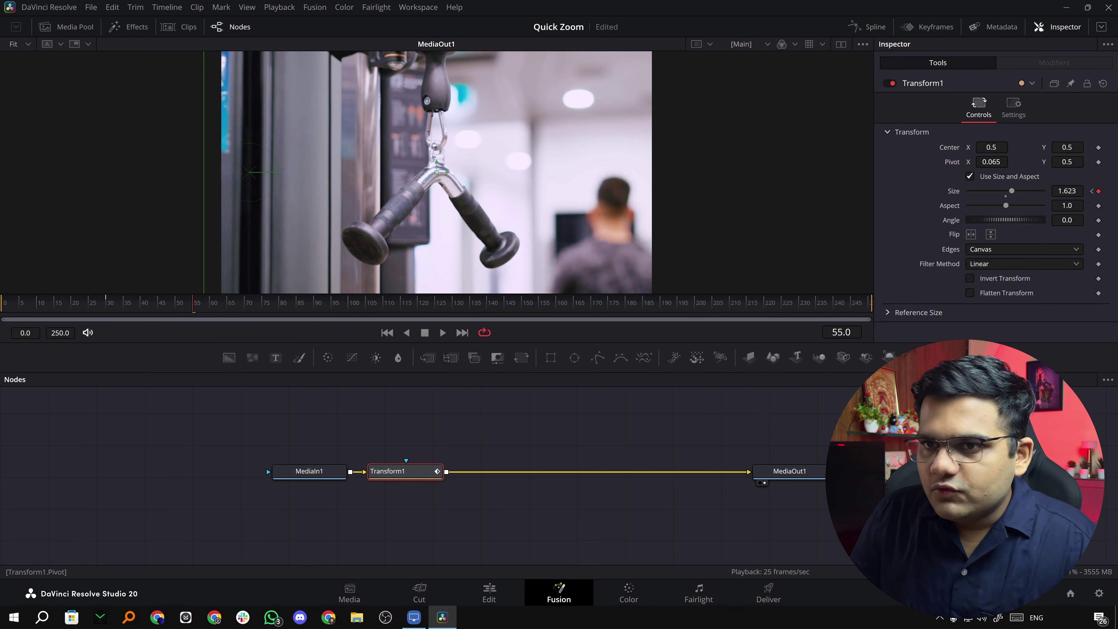
left_click_drag(1074, 162, 1056, 172)
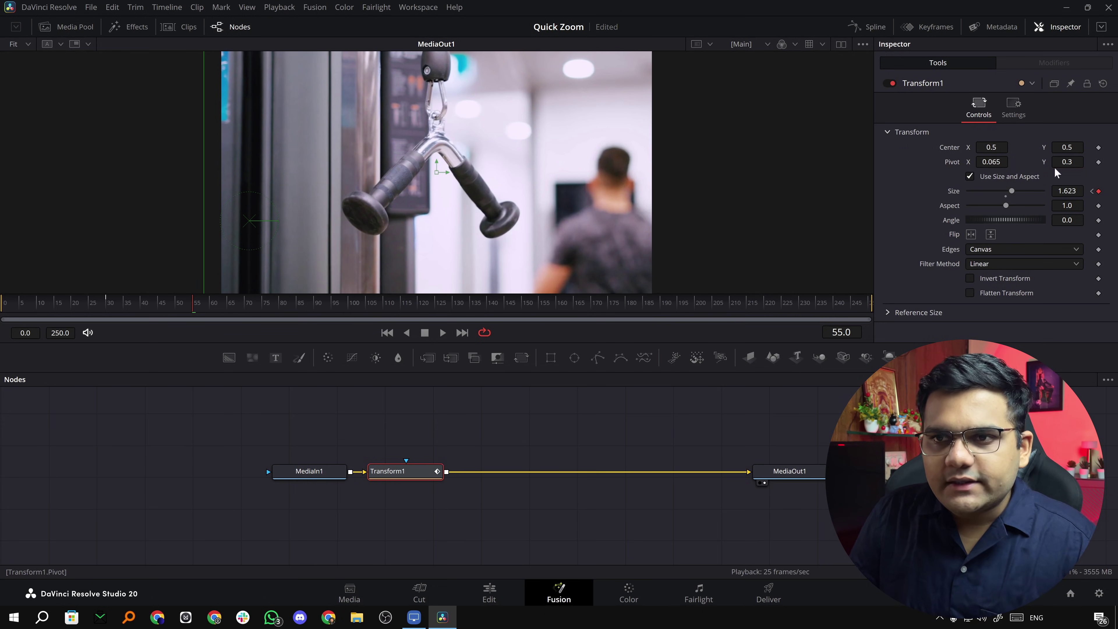
left_click(104, 303)
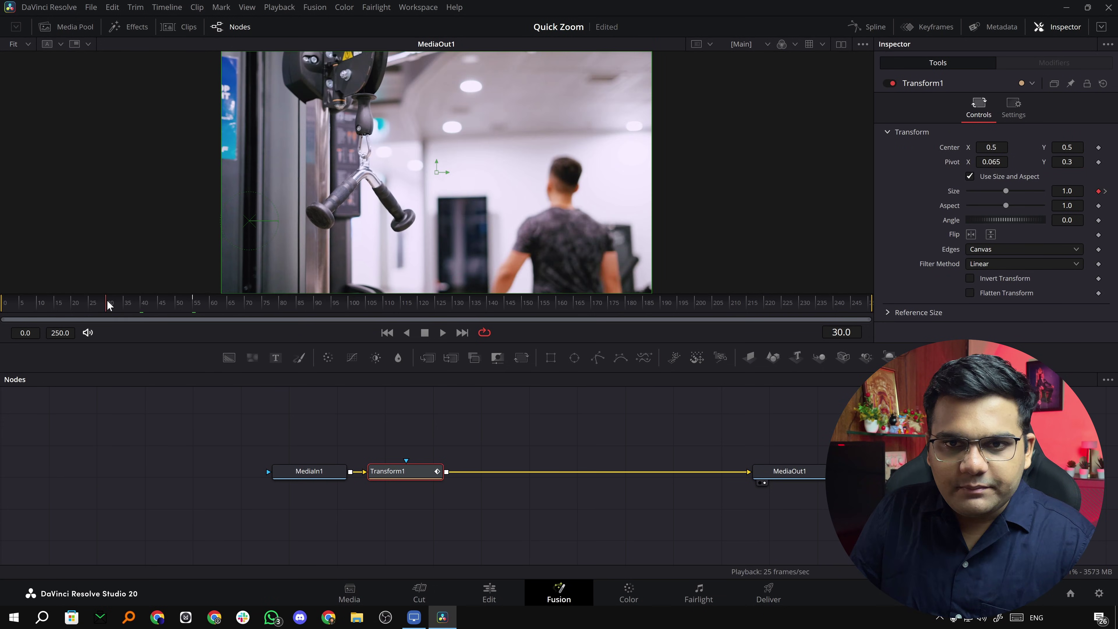
key("space")
key("space")
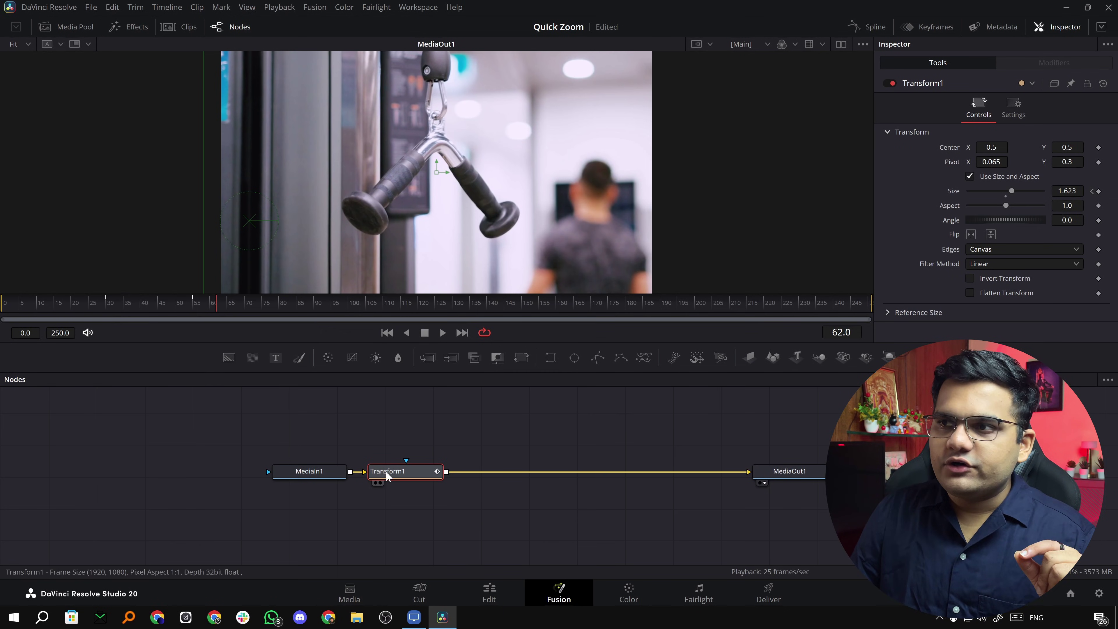
- Show the Size curve in the Spline editor, select its keyframes and fit them in view
left_click(863, 26)
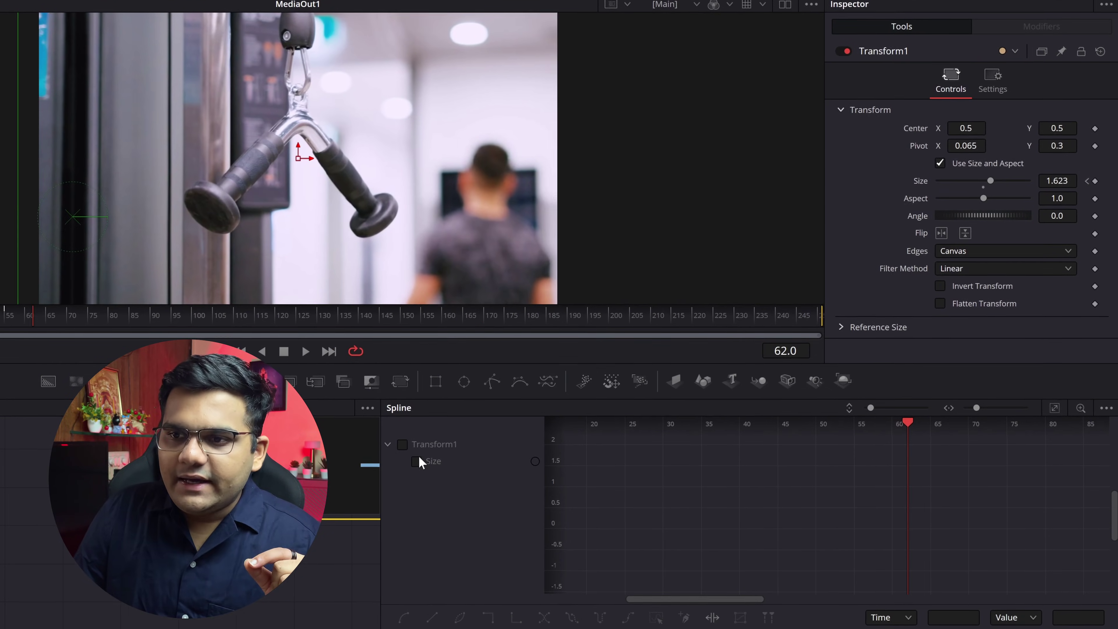
left_click(402, 444)
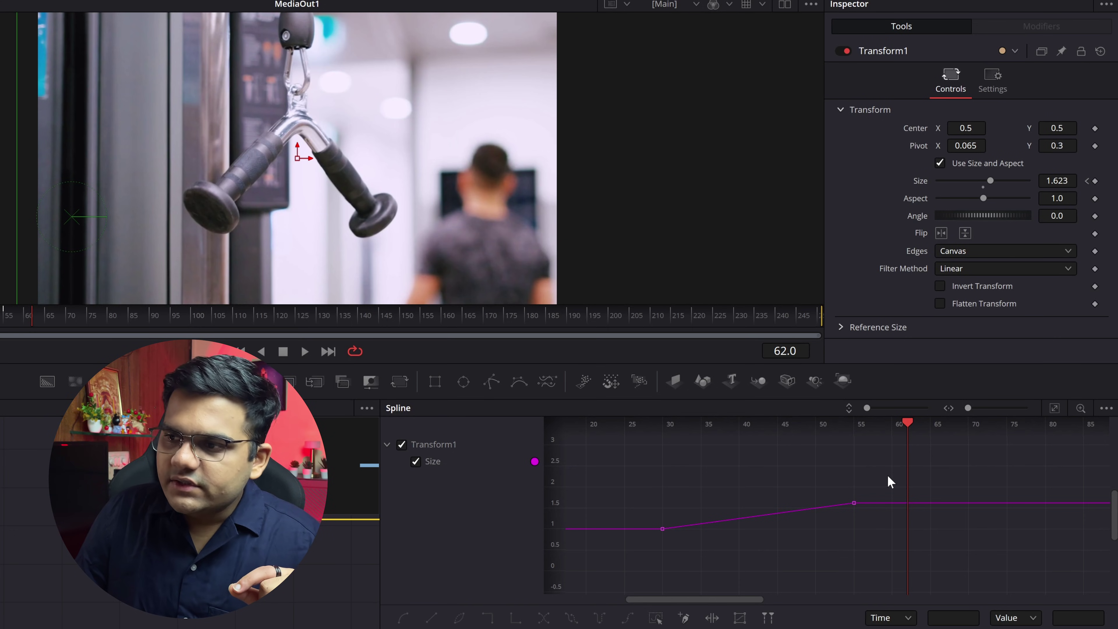
left_click_drag(726, 548, 595, 598)
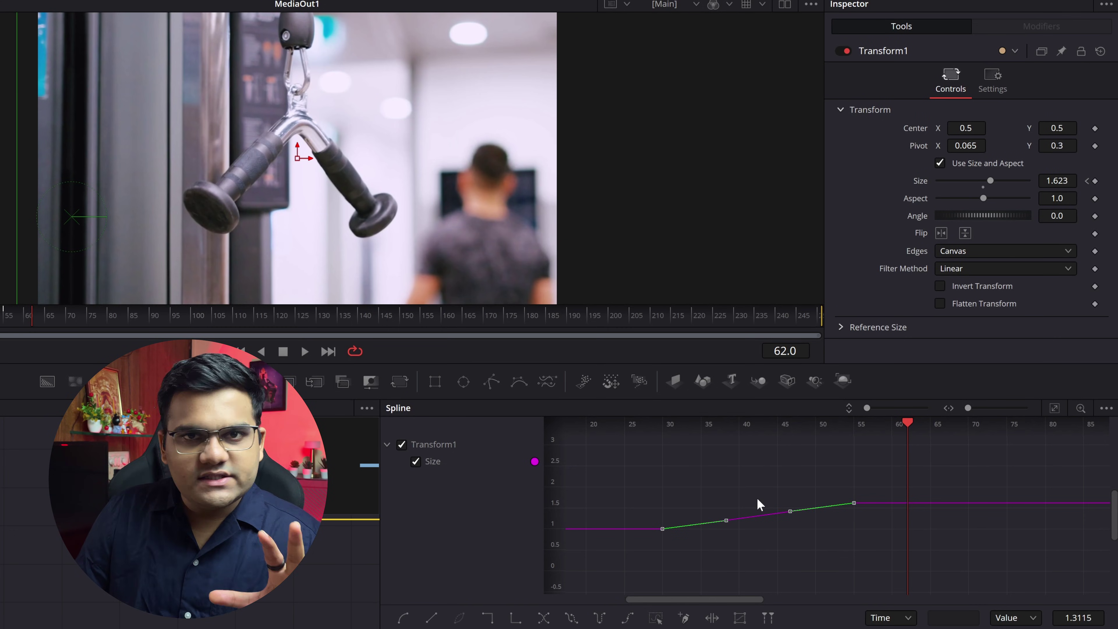
left_click(1055, 409)
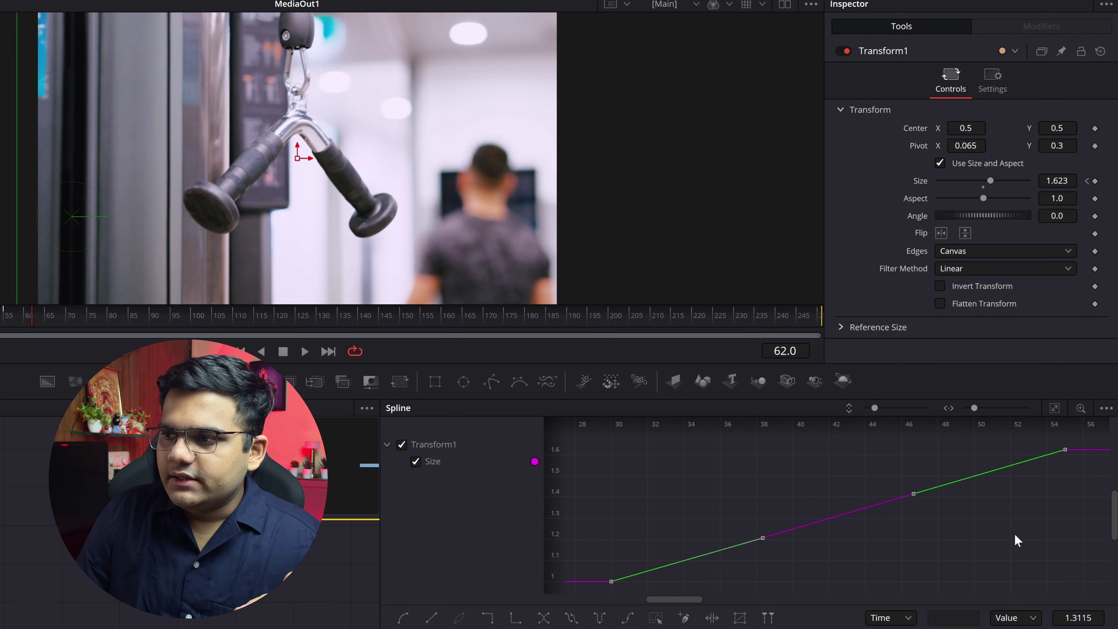
left_click_drag(1092, 447, 623, 577)
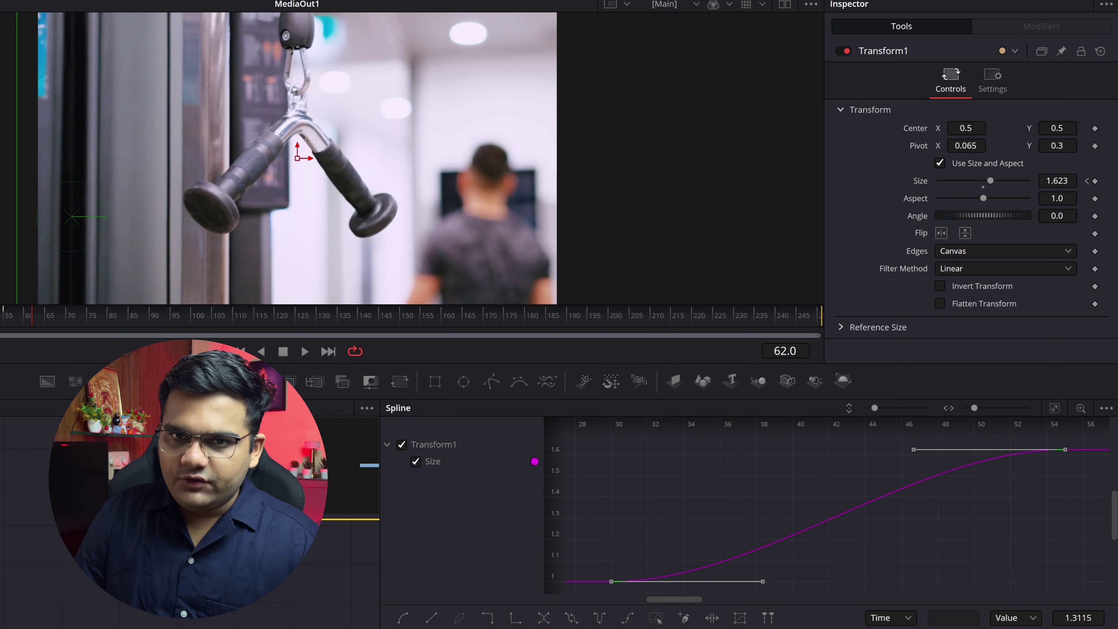
- Lengthen the ease into the frame-55 keyframe and preview the eased zoom
key("space")
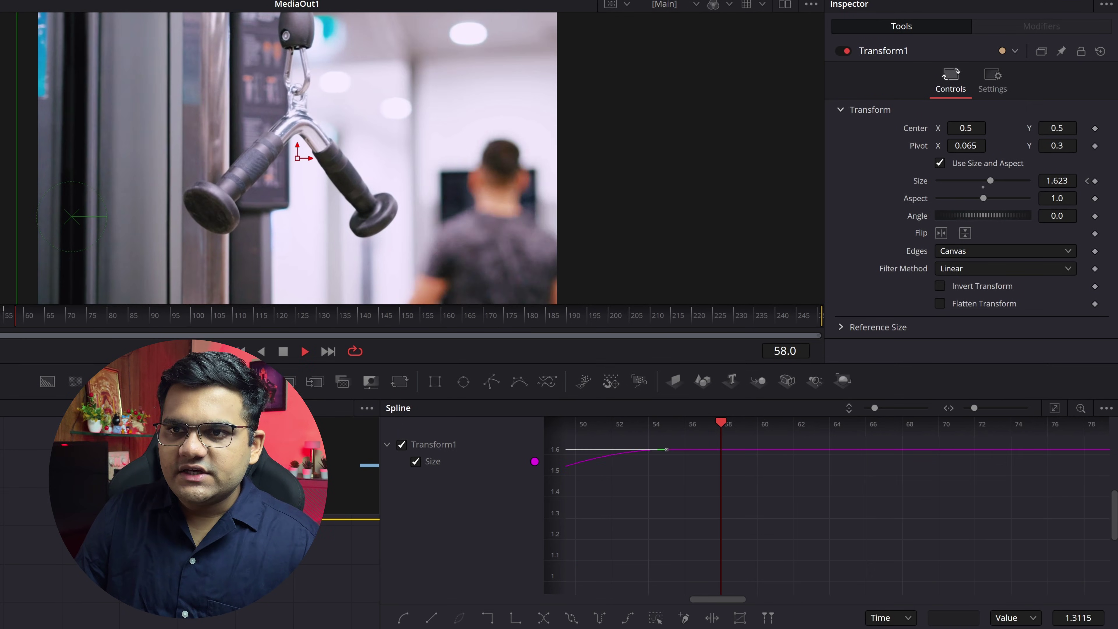
key("space")
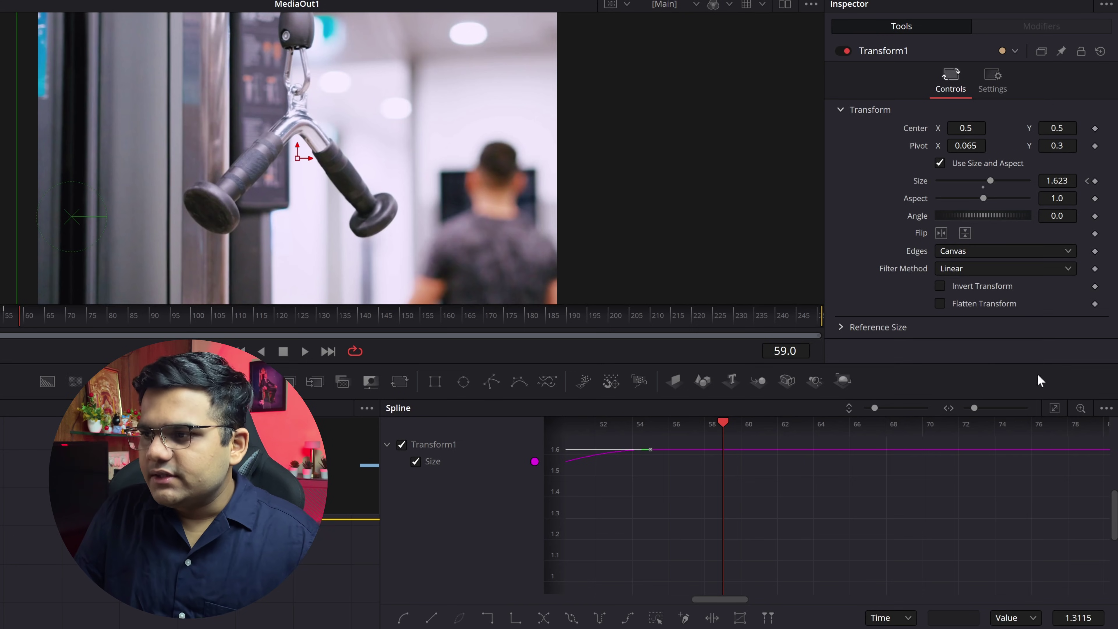
left_click(1056, 409)
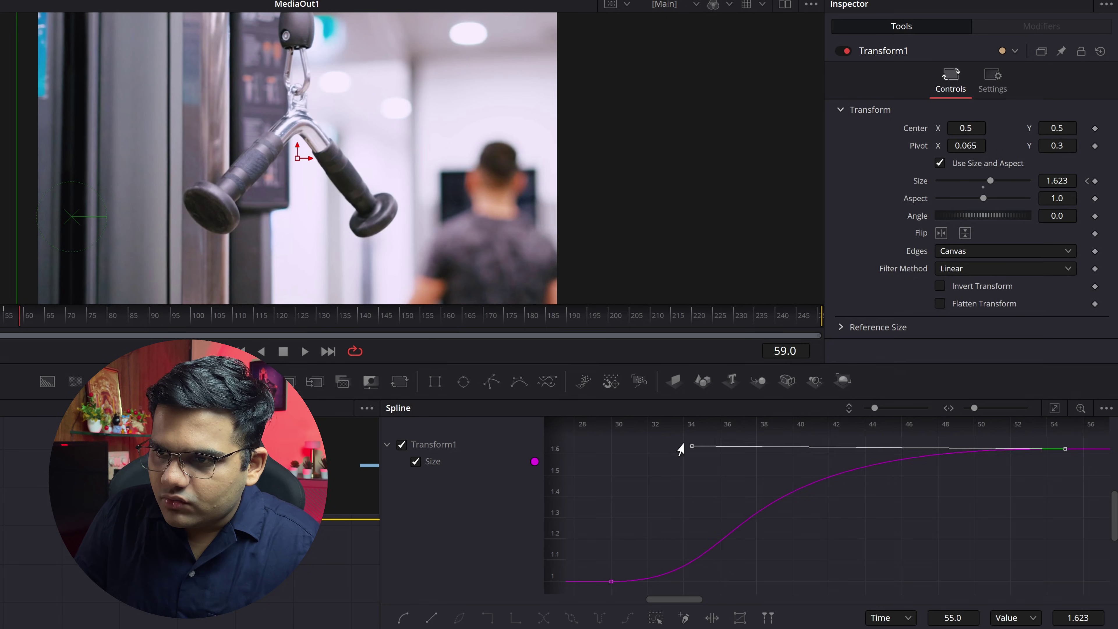
left_click_drag(681, 447, 618, 452)
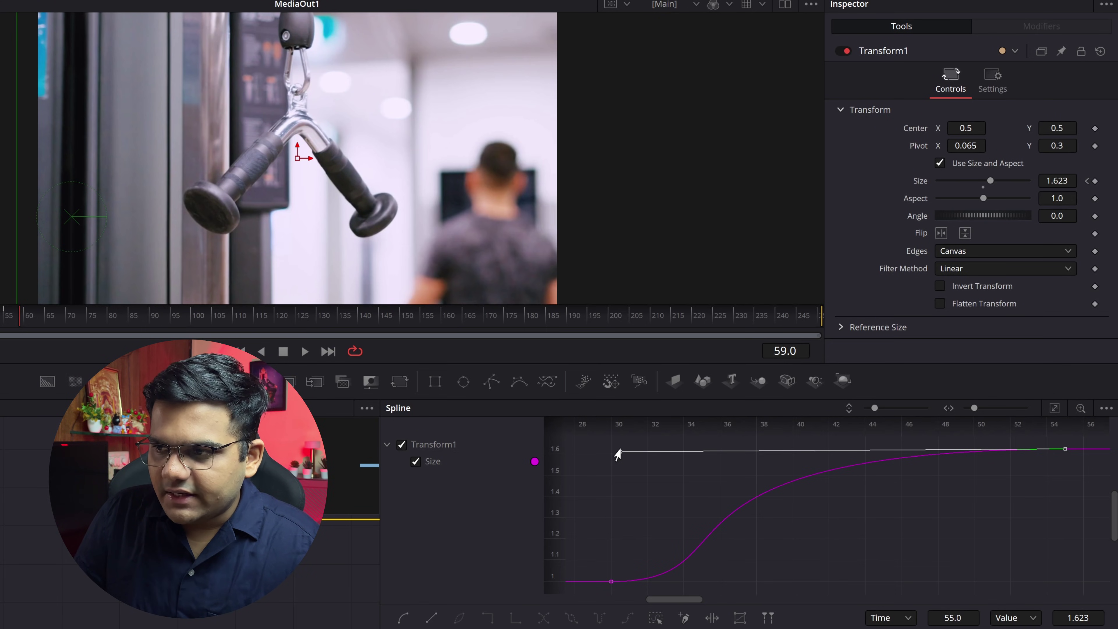
key("space")
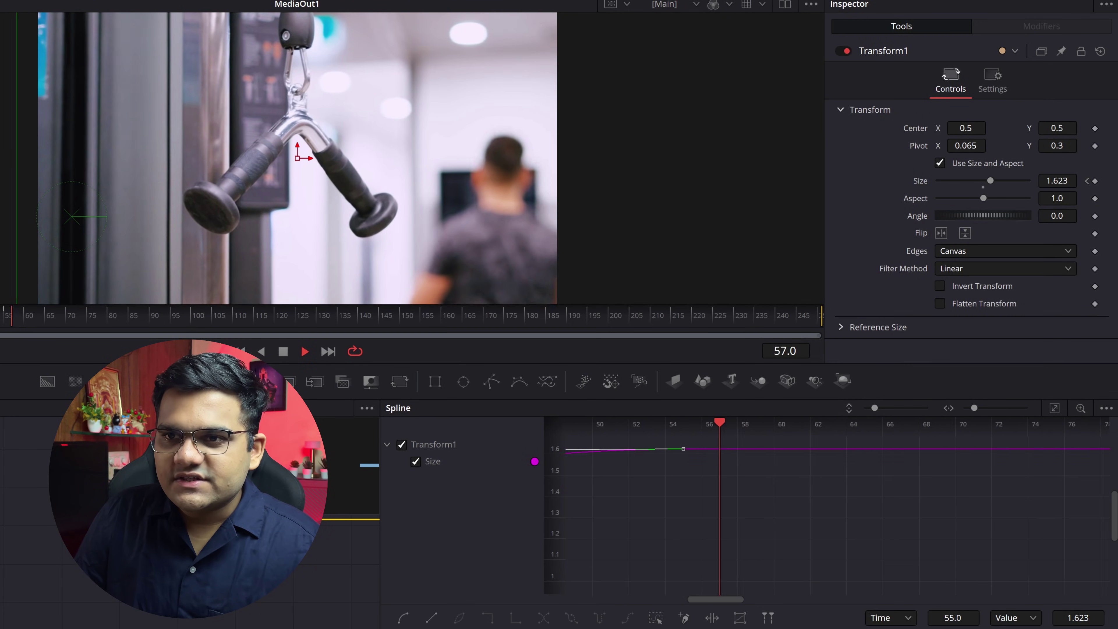
key("space")
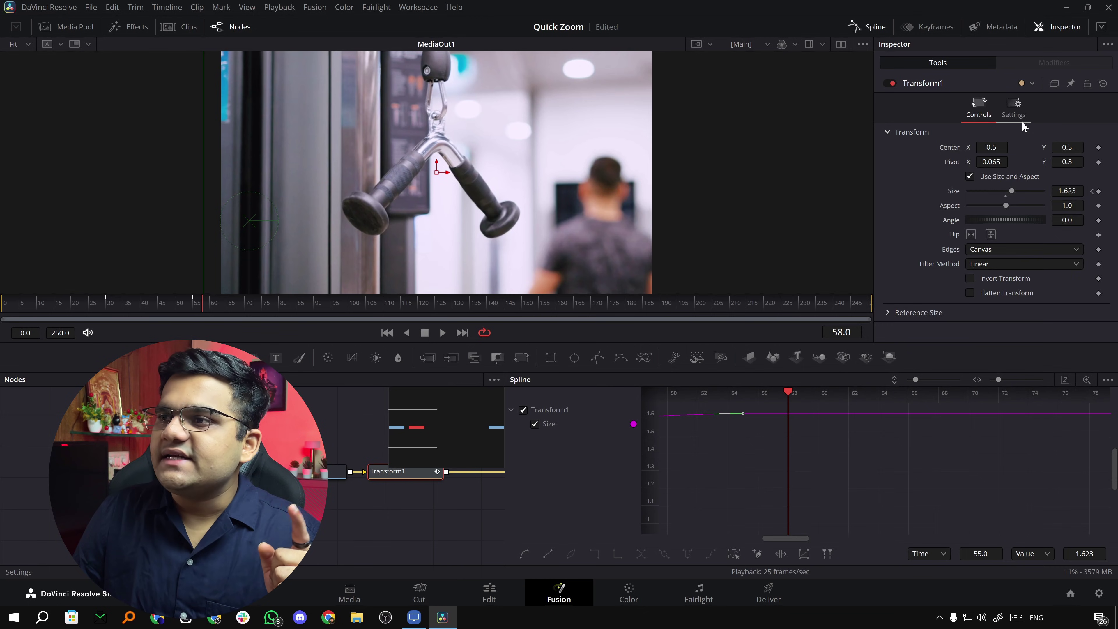
- Enable Transform1 motion blur at Quality 2 with a 180 shutter angle and preview the zoom
left_click(1014, 107)
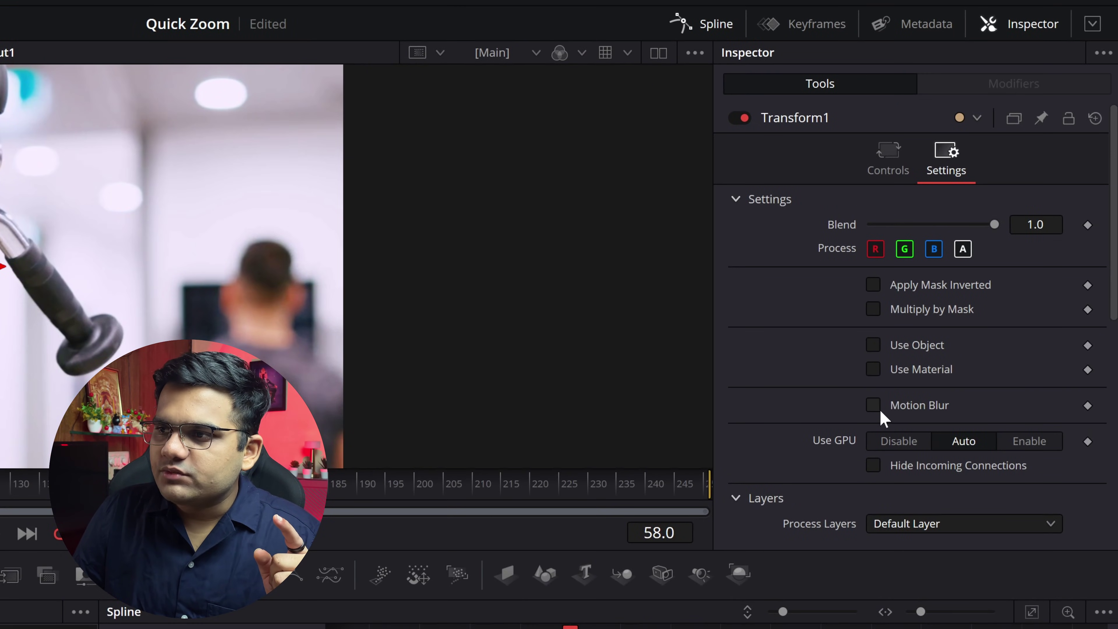
left_click(971, 256)
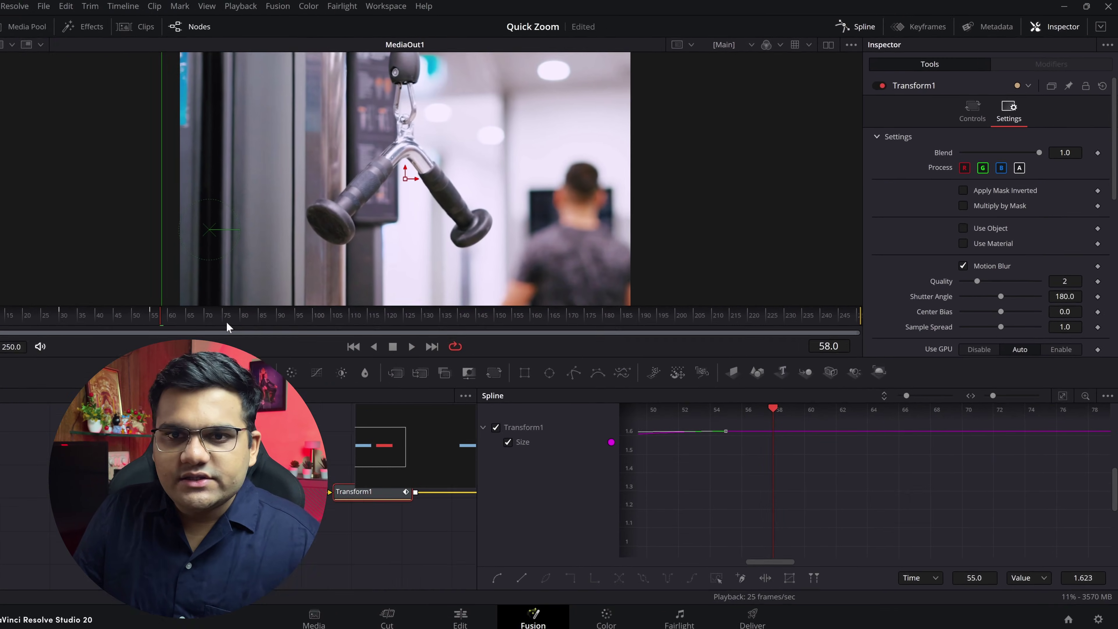
left_click(39, 317)
key("space")
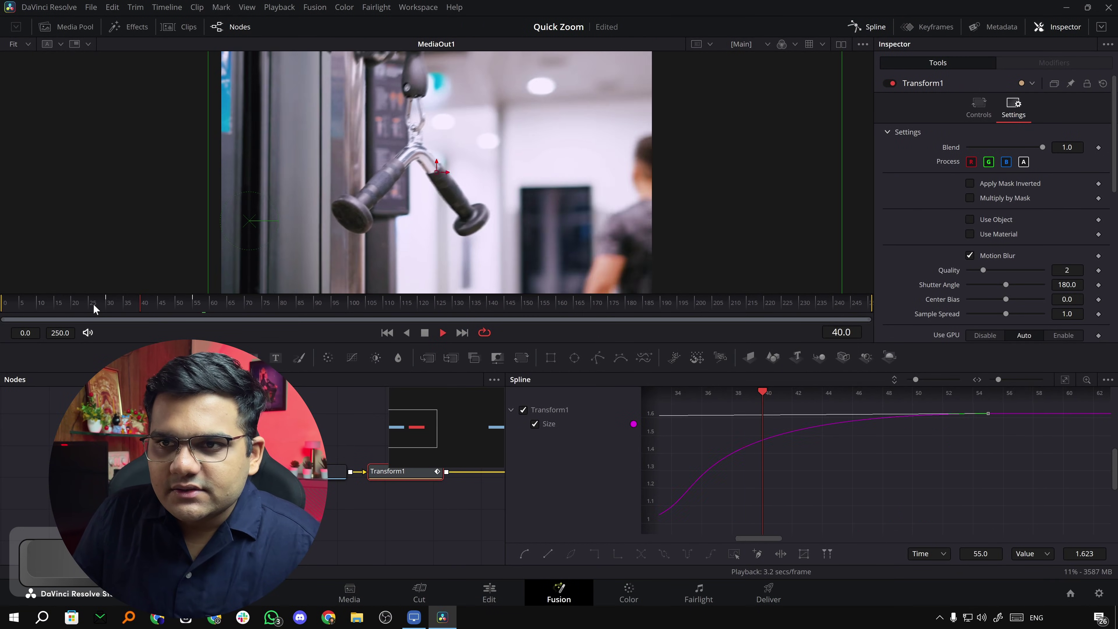
key("space")
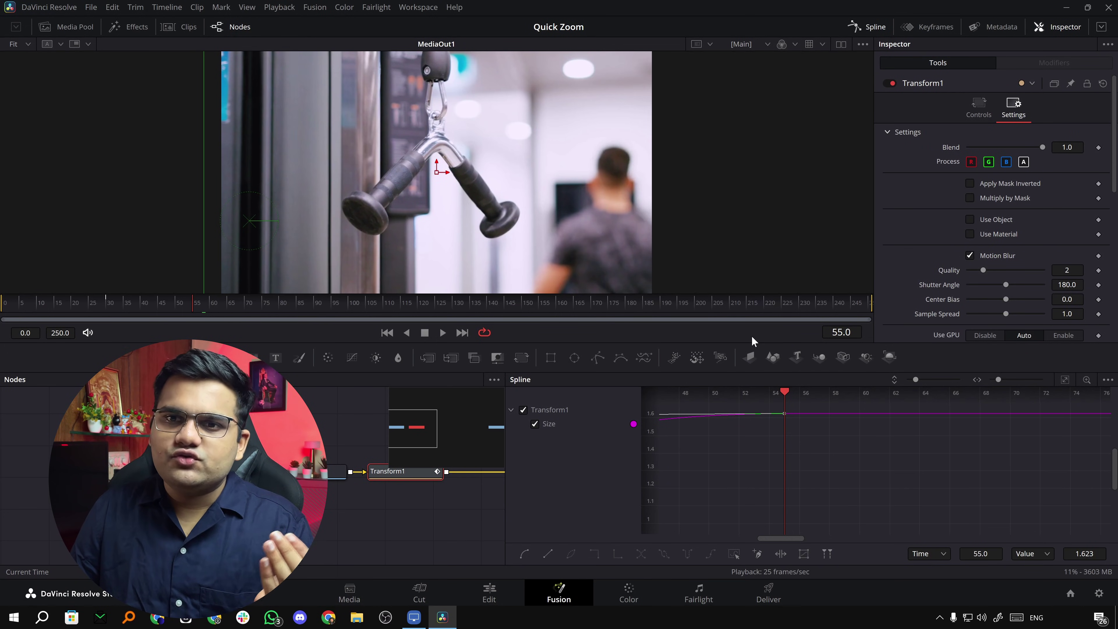
left_click_drag(193, 303, 419, 303)
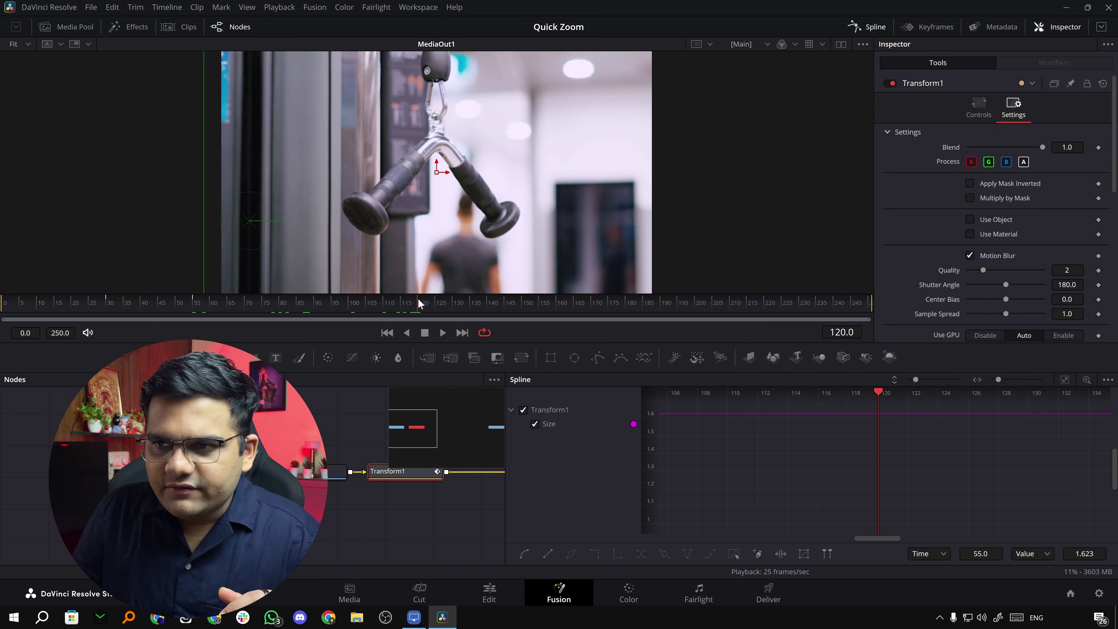
- Keyframe Size at 1.623 on frame 120, reset it to 1.0 at frame 145, and preview the zoom-out
left_click(979, 107)
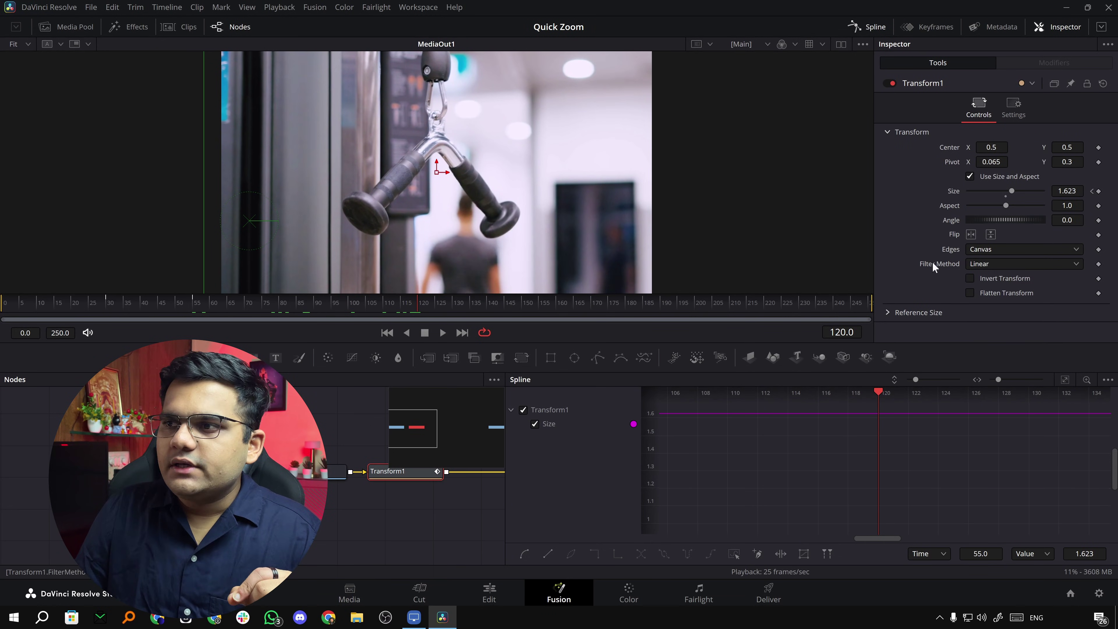
left_click(1099, 191)
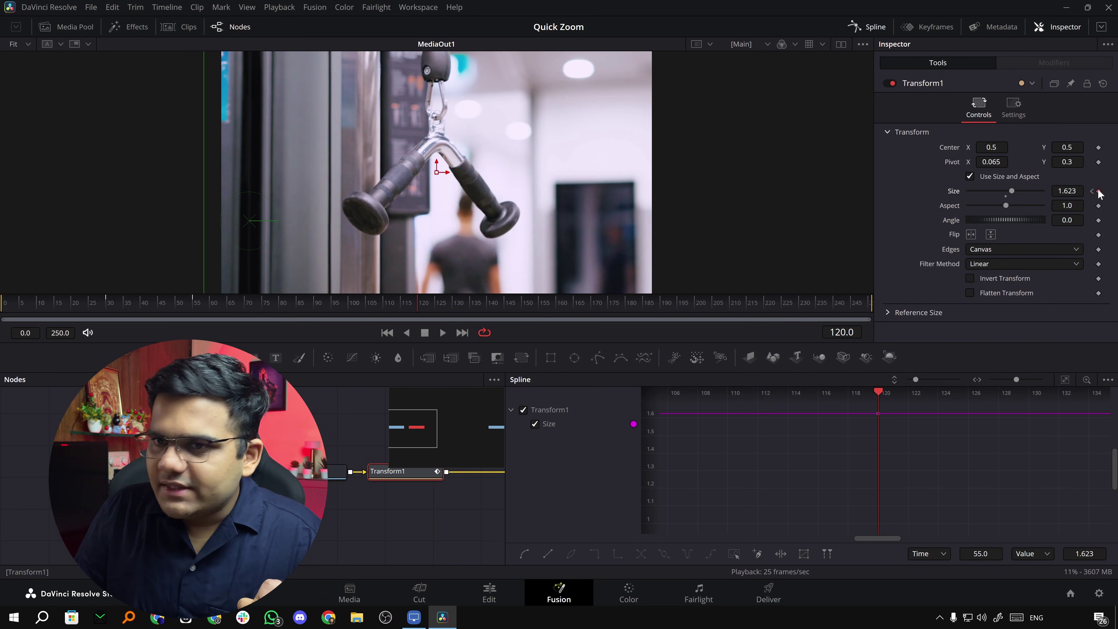
left_click_drag(460, 306, 506, 306)
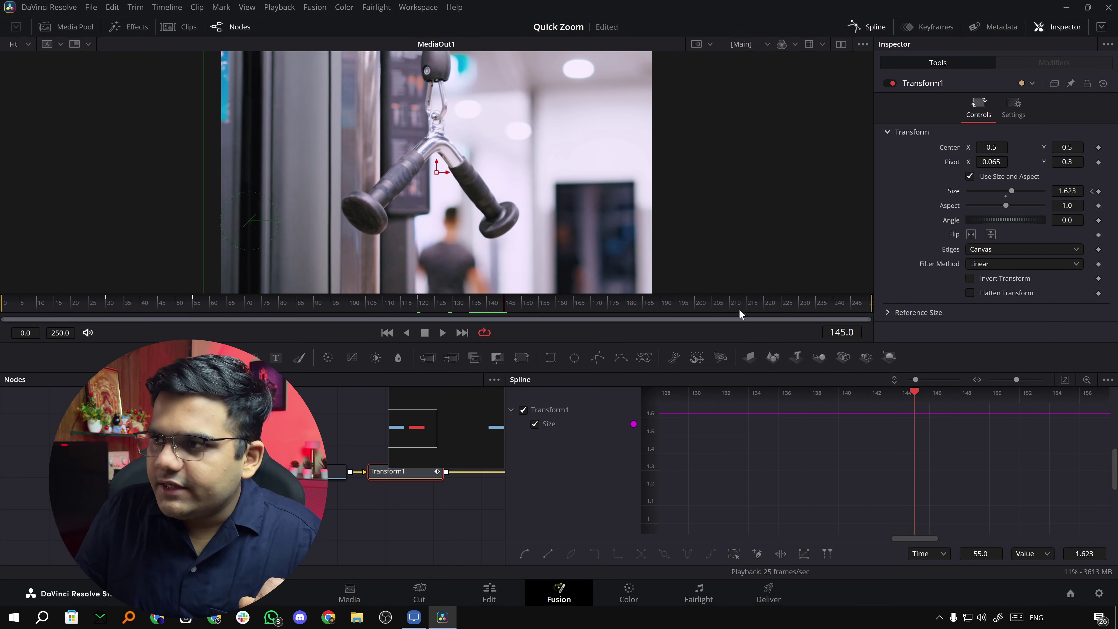
left_click(1006, 196)
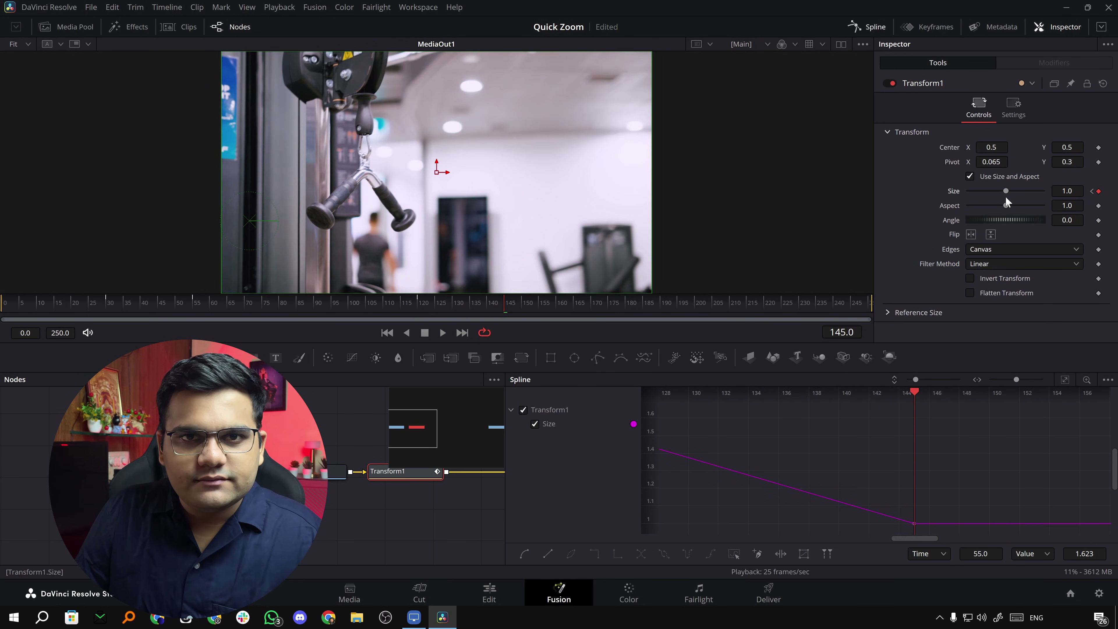
left_click(389, 306)
key("space")
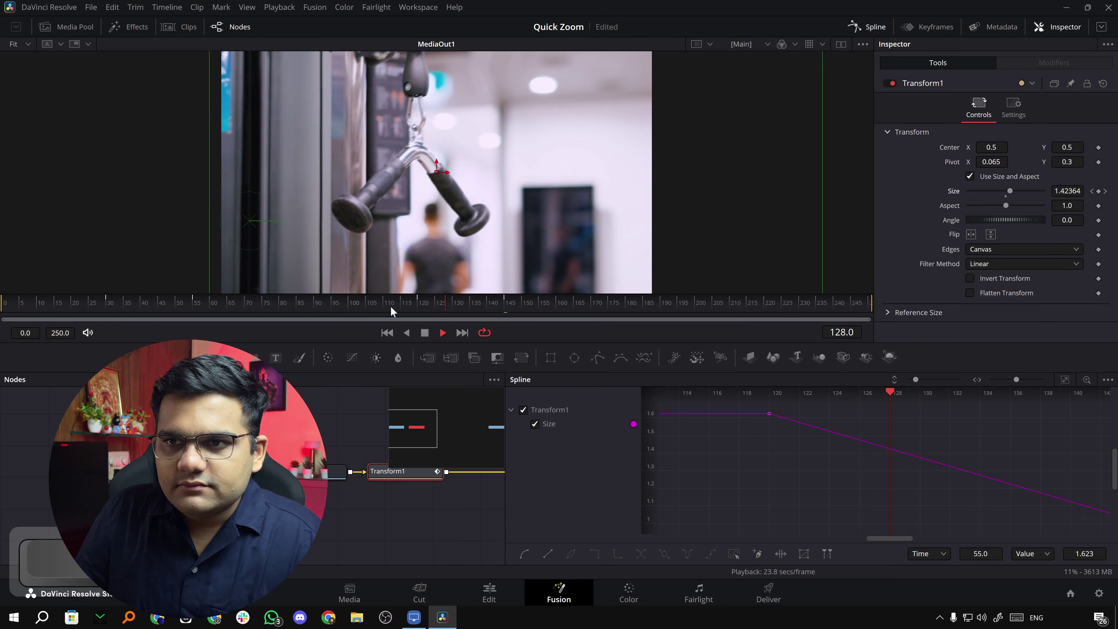
key("space")
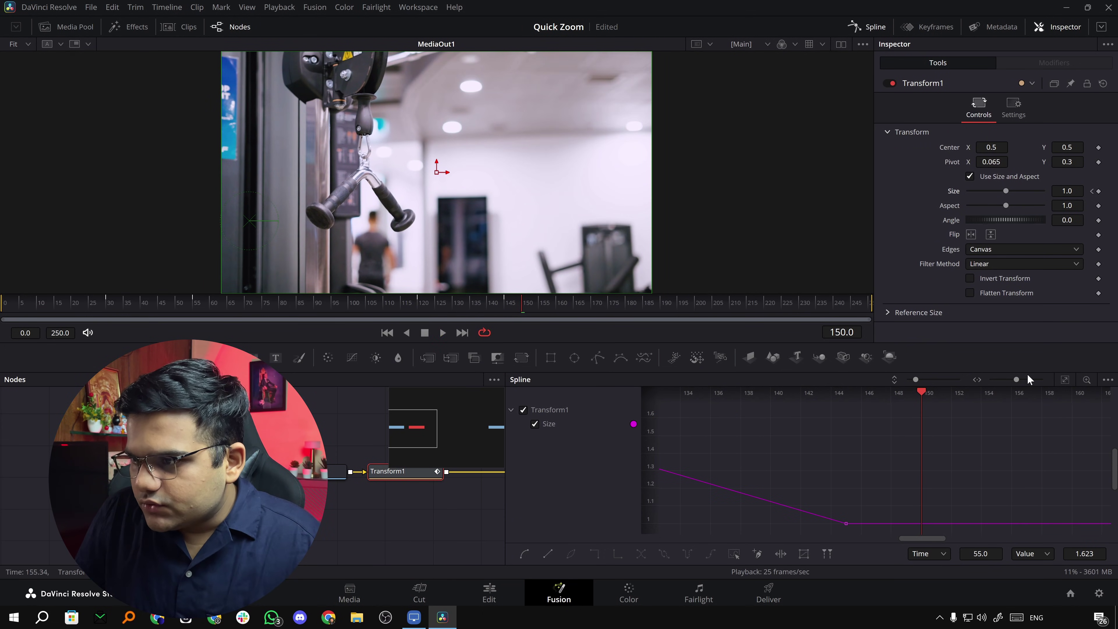
- Smooth the frame 120–145 Size keyframes into an eased curve, preview it, then return to the Edit page
left_click(1065, 380)
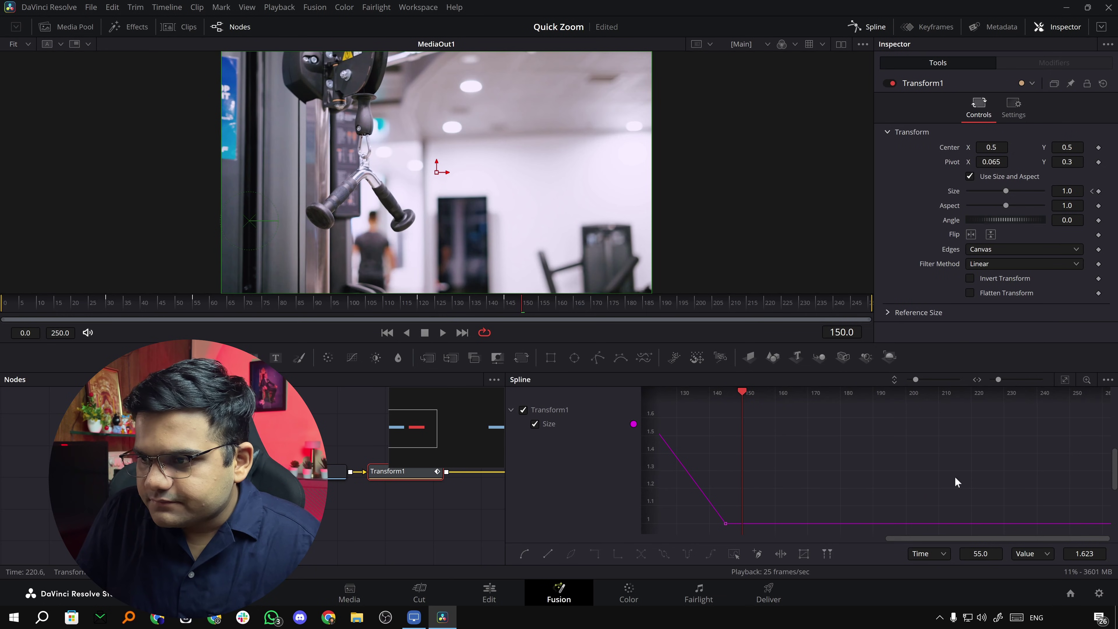
left_click_drag(948, 538, 902, 544)
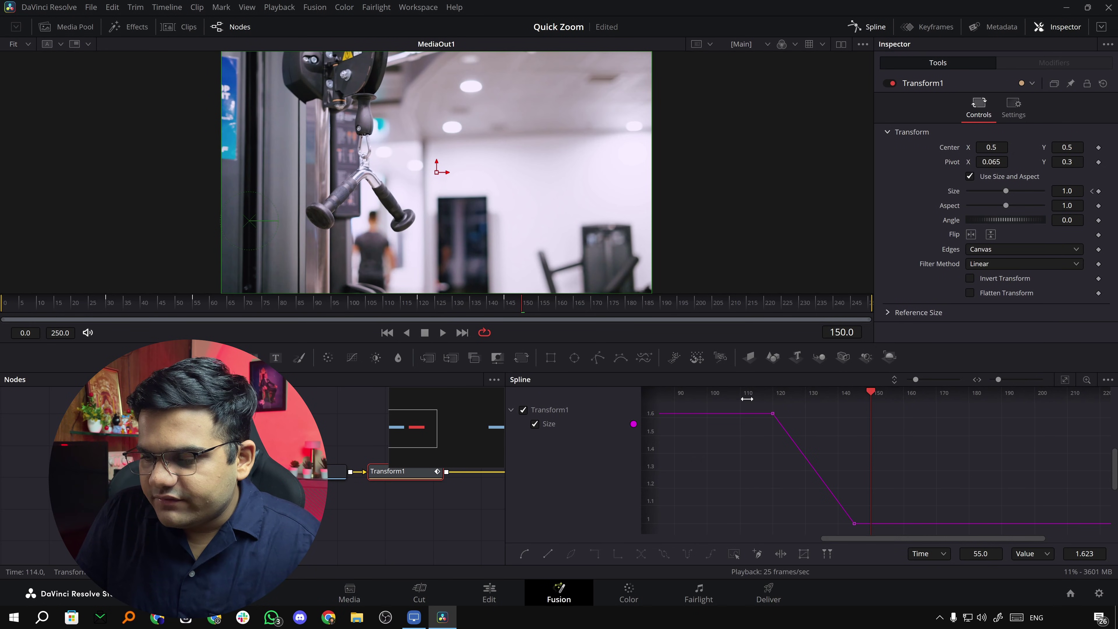
left_click_drag(834, 481, 776, 524)
key("s")
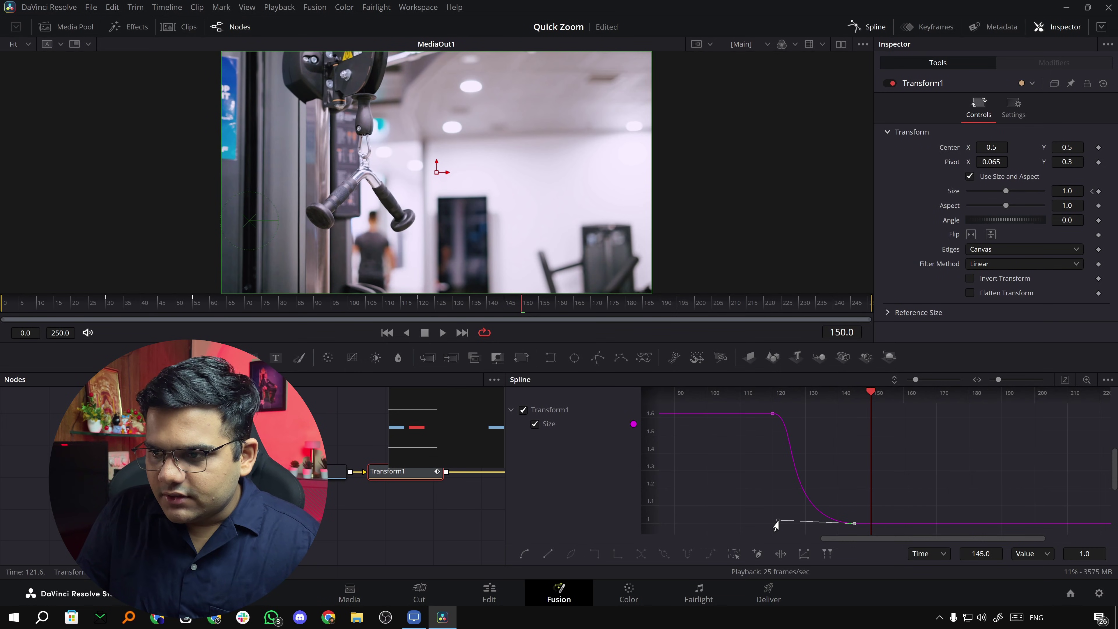
left_click(383, 304)
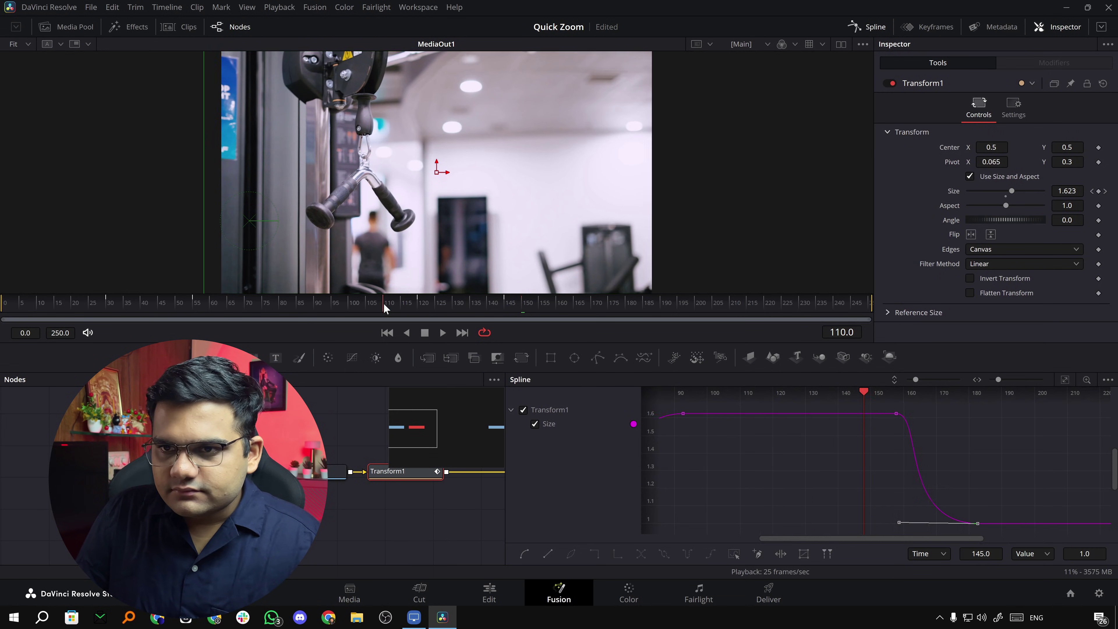
key("space")
key("space")
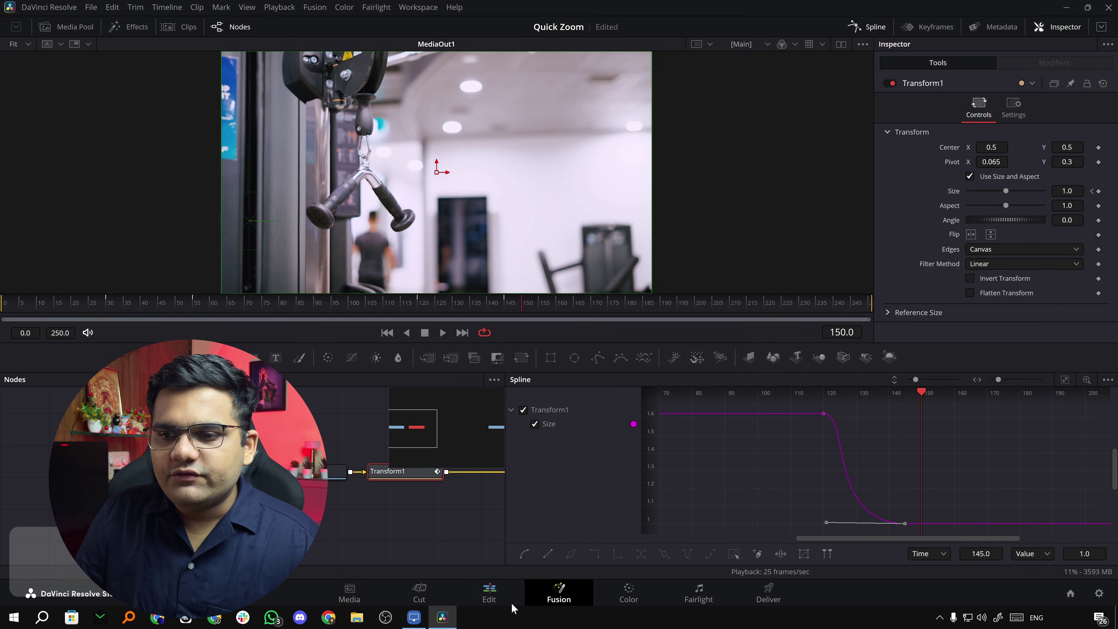
left_click(489, 595)
- Fit the whole edit in the timeline and play it from the beginning
key("shift+z")
key("Home")
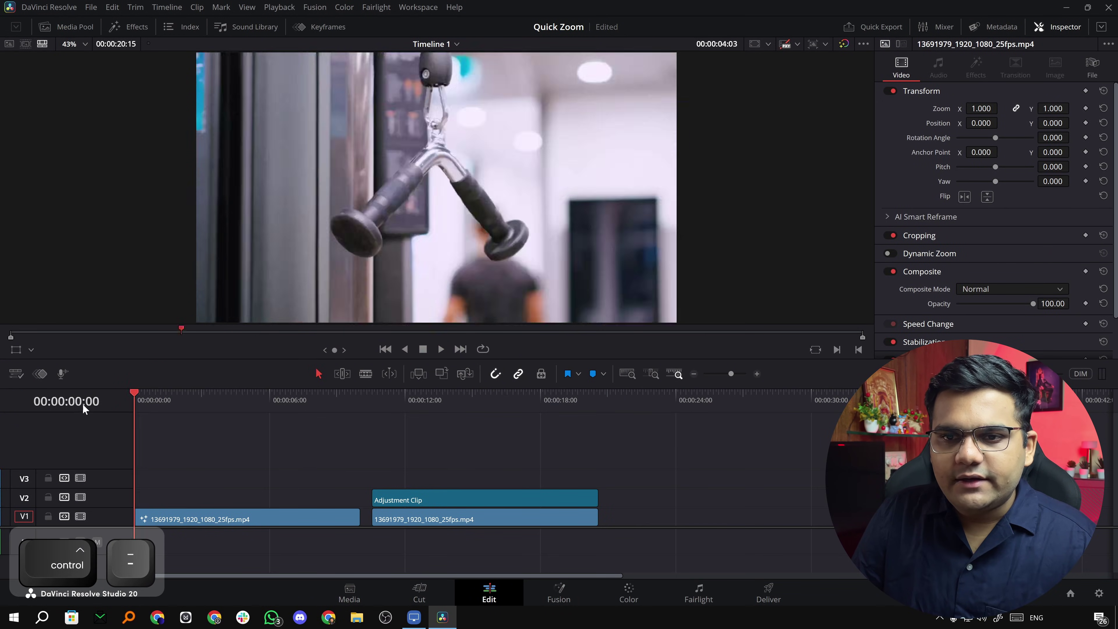
key("space")
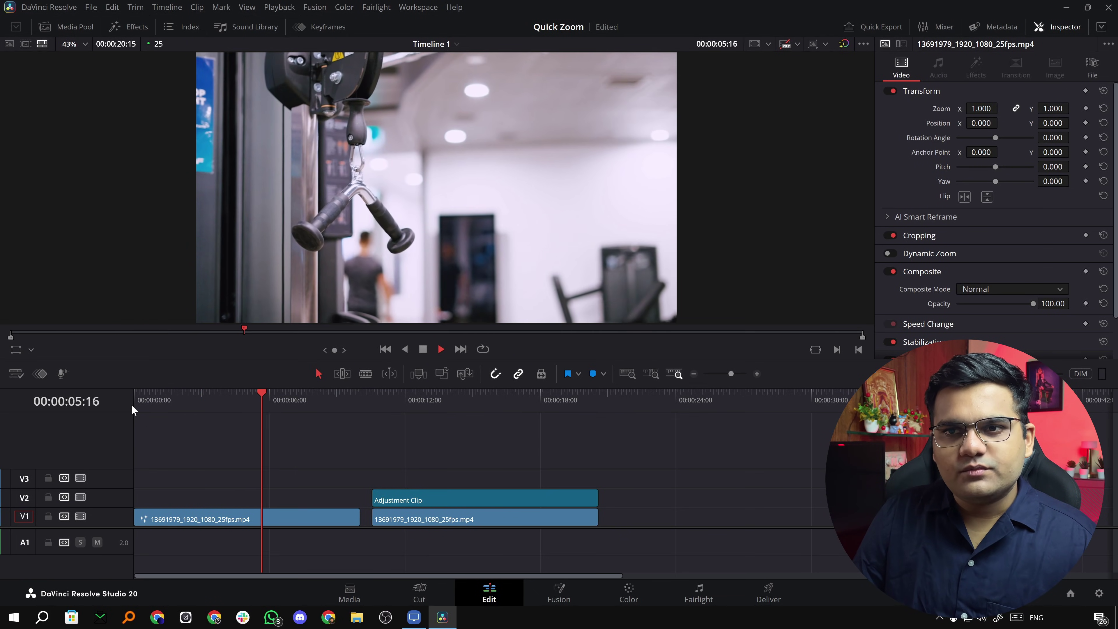
key("space")
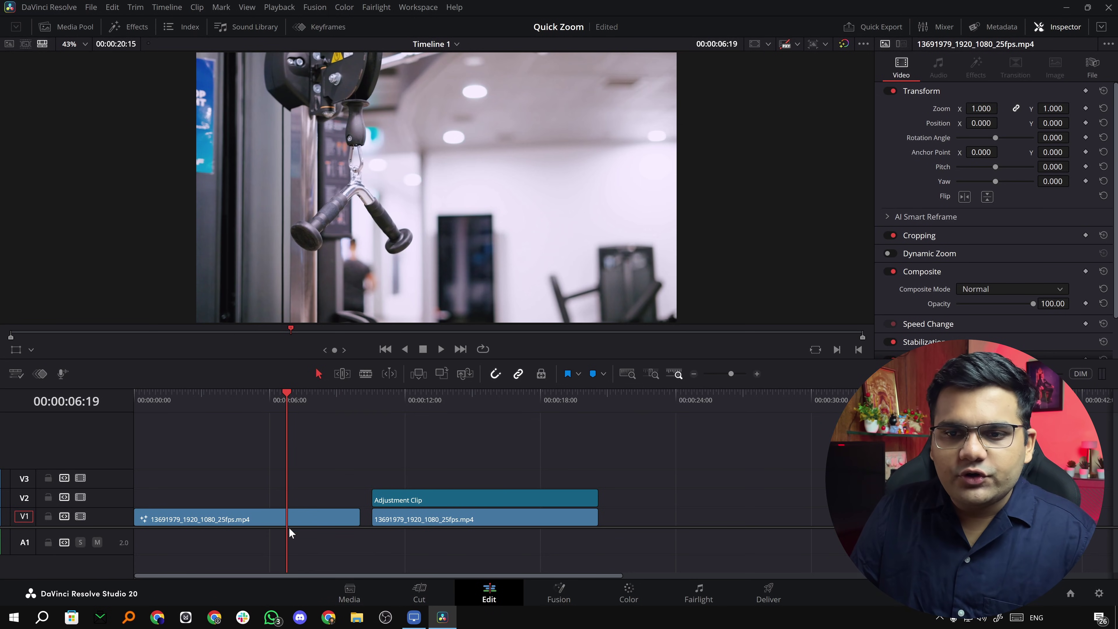
- Copy the Transform1 node on the gym clip's Fusion page
left_click(559, 605)
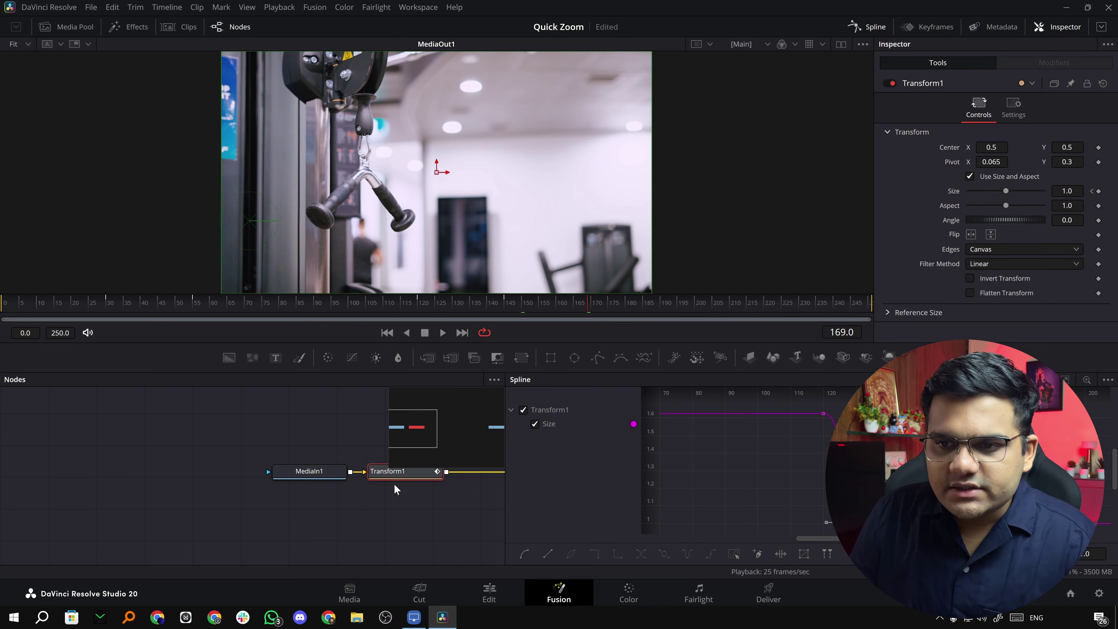
left_click_drag(448, 536, 348, 484)
left_click_drag(383, 433, 399, 436)
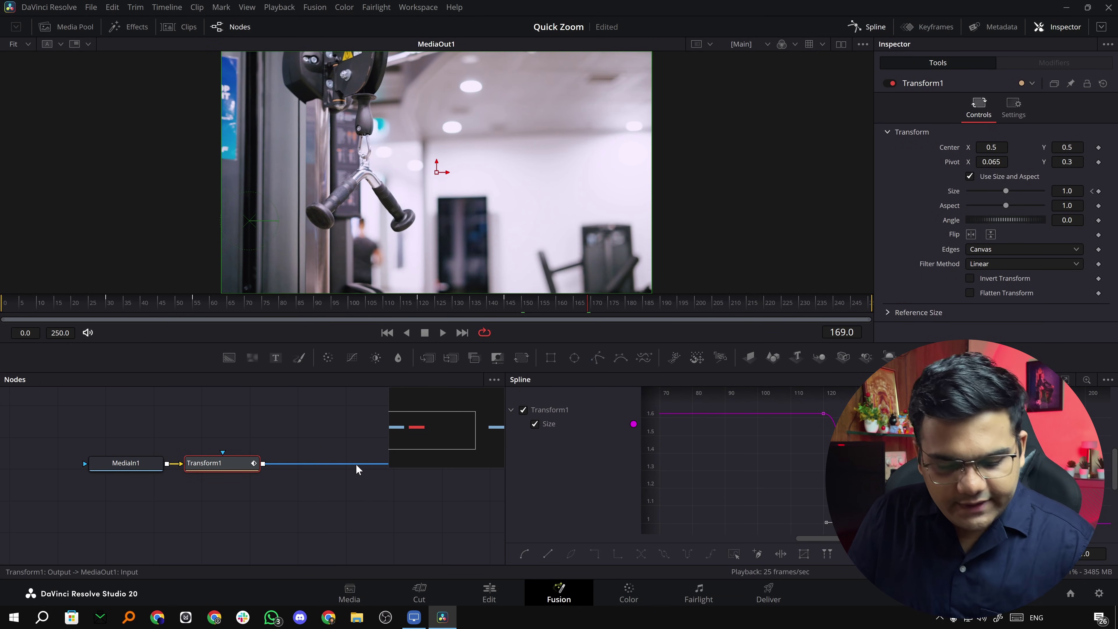
key("ctrl")
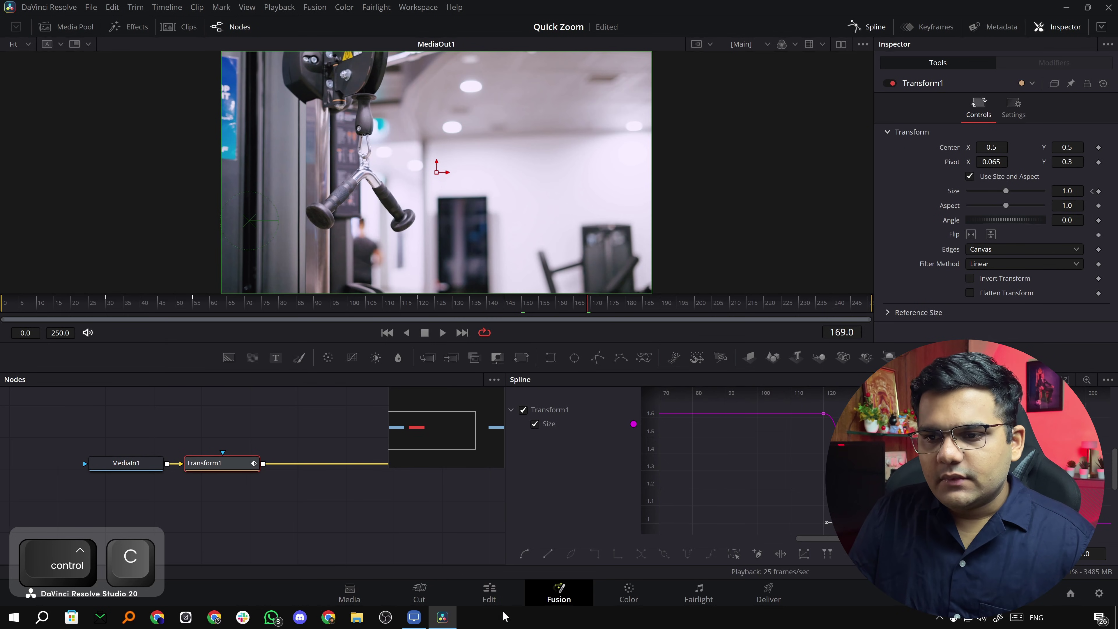
- Paste Transform1 after MediaIn1 in the Adjustment Clip's Fusion composition
left_click(497, 591)
left_click(447, 458)
right_click(472, 496)
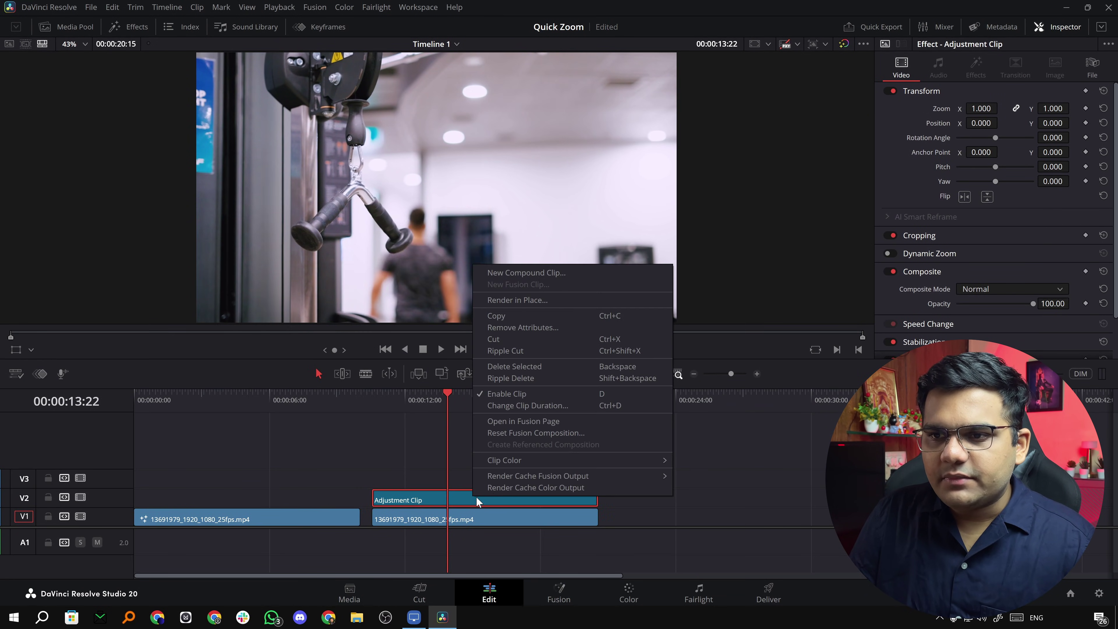
key("Escape")
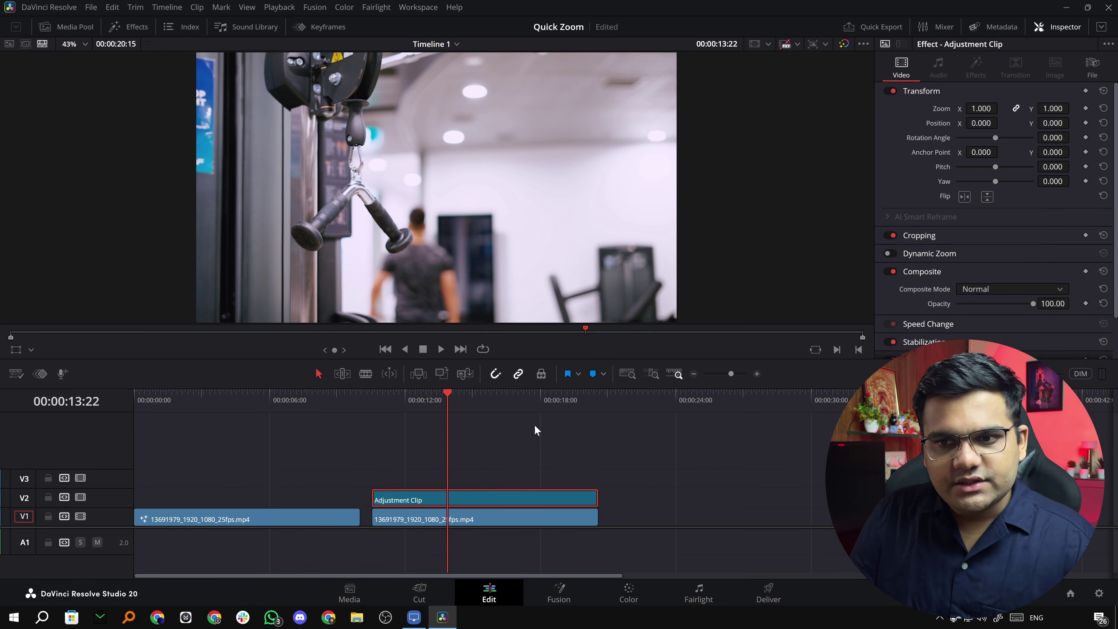
key("shift+5")
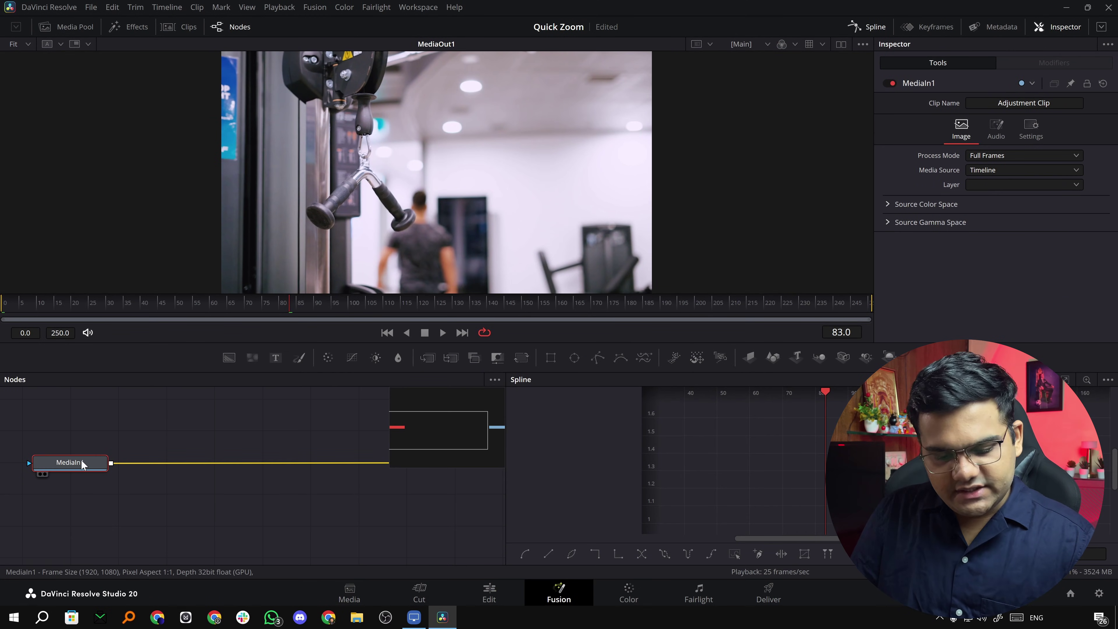
key("ctrl+v")
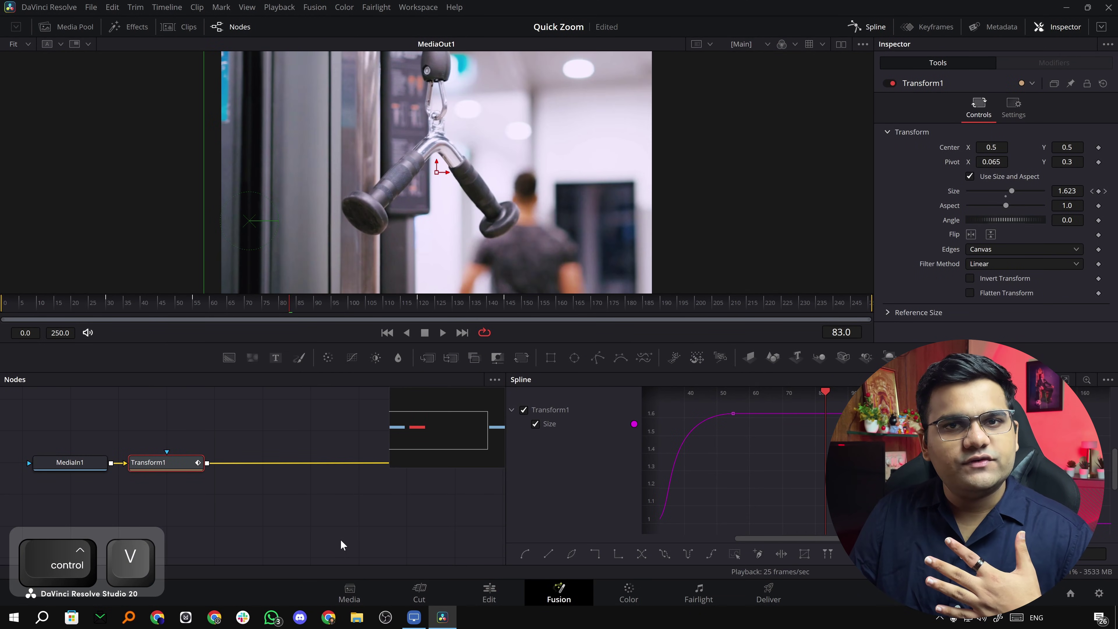
- Play the edit around 11 seconds, then disable the Adjustment Clip and preview without its zoom
left_click(484, 593)
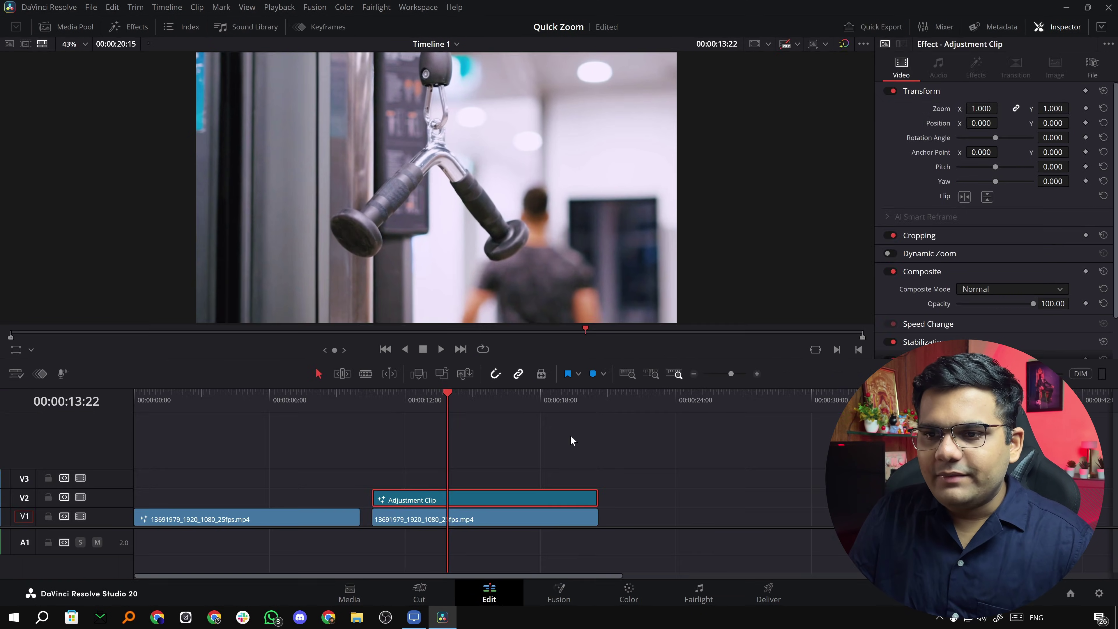
left_click(379, 400)
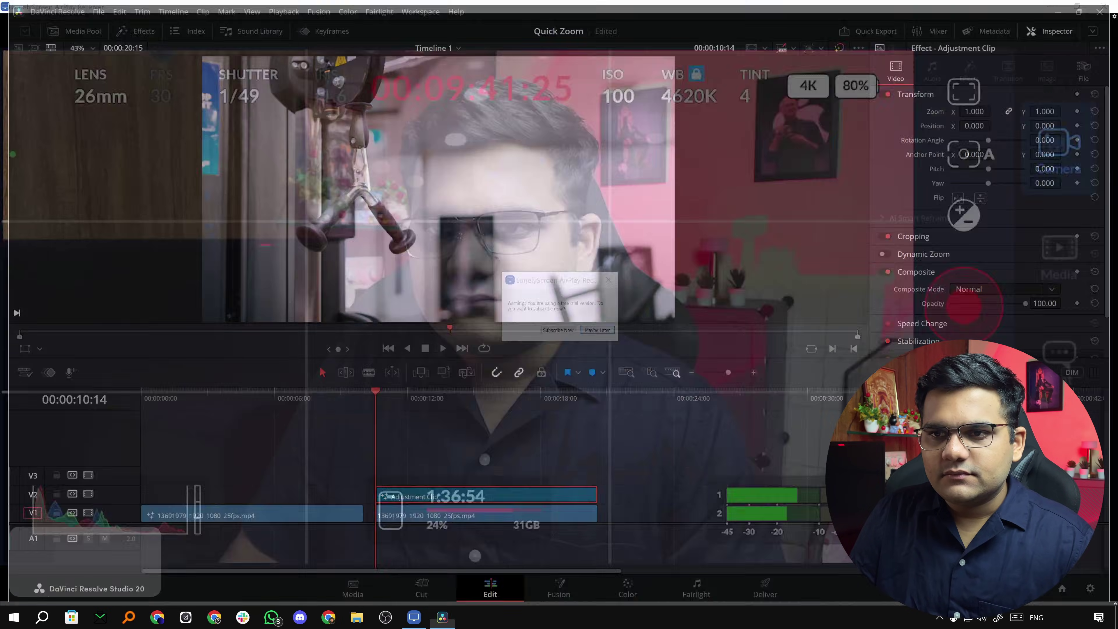
key("p")
key("space")
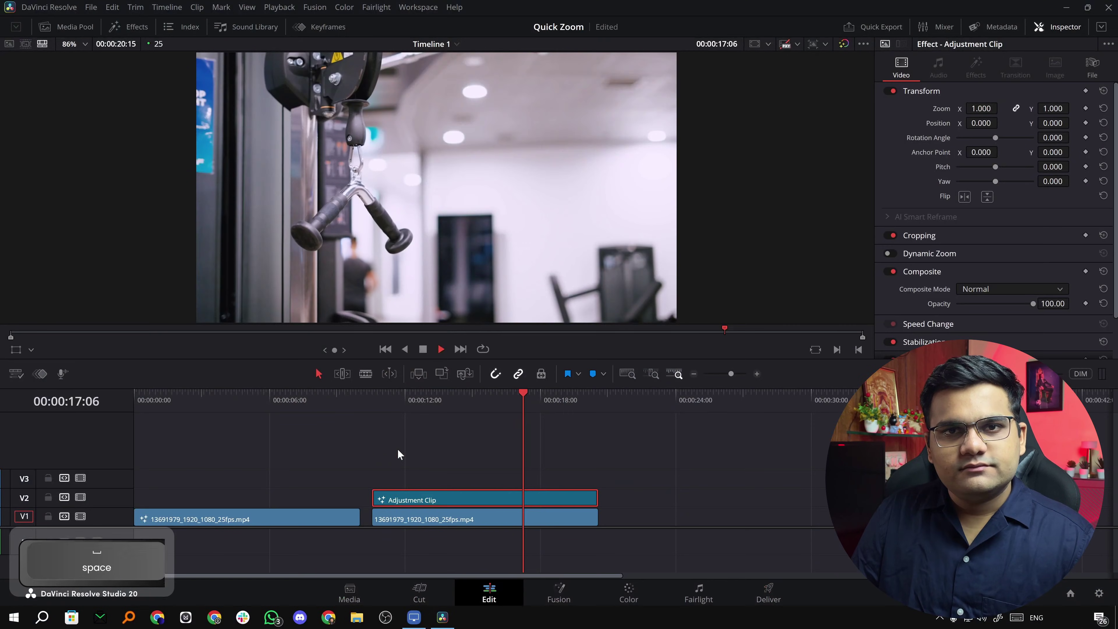
key("d")
left_click(381, 397)
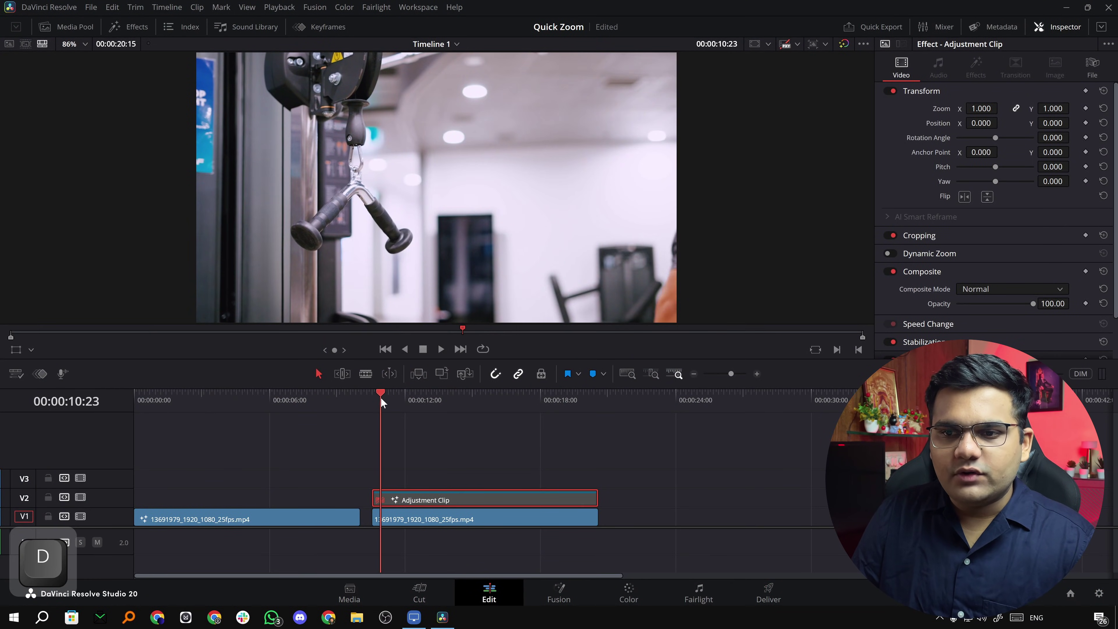
key("space")
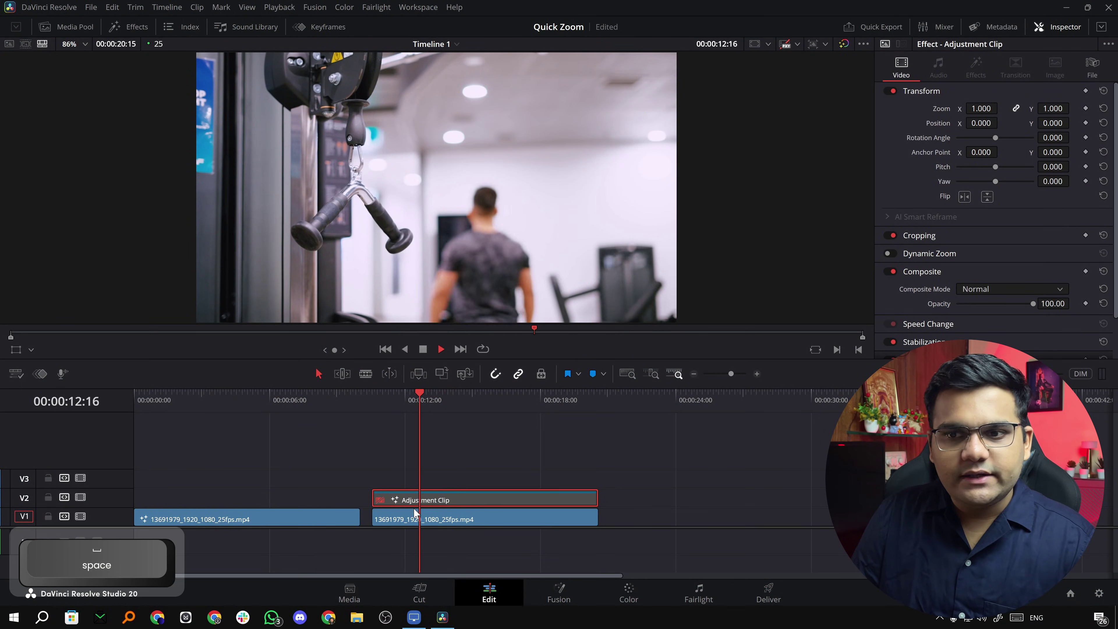
key("space")
- Re-enable the Adjustment Clip, preview the restored zoom, and save the Quick Zoom project
key("d")
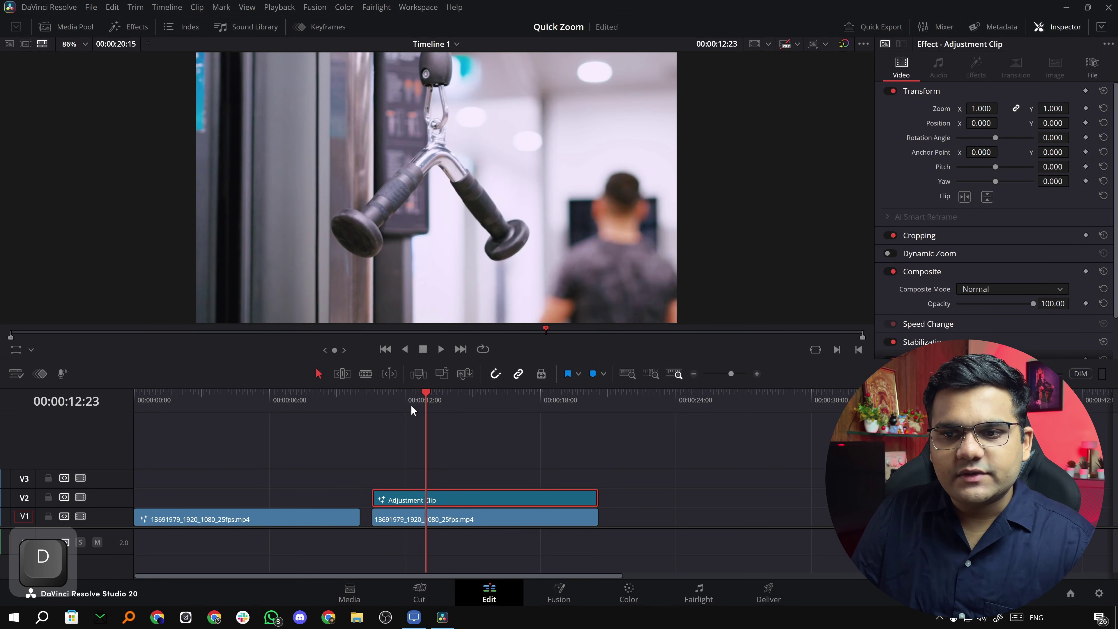
left_click(403, 400)
key("space")
key("space")
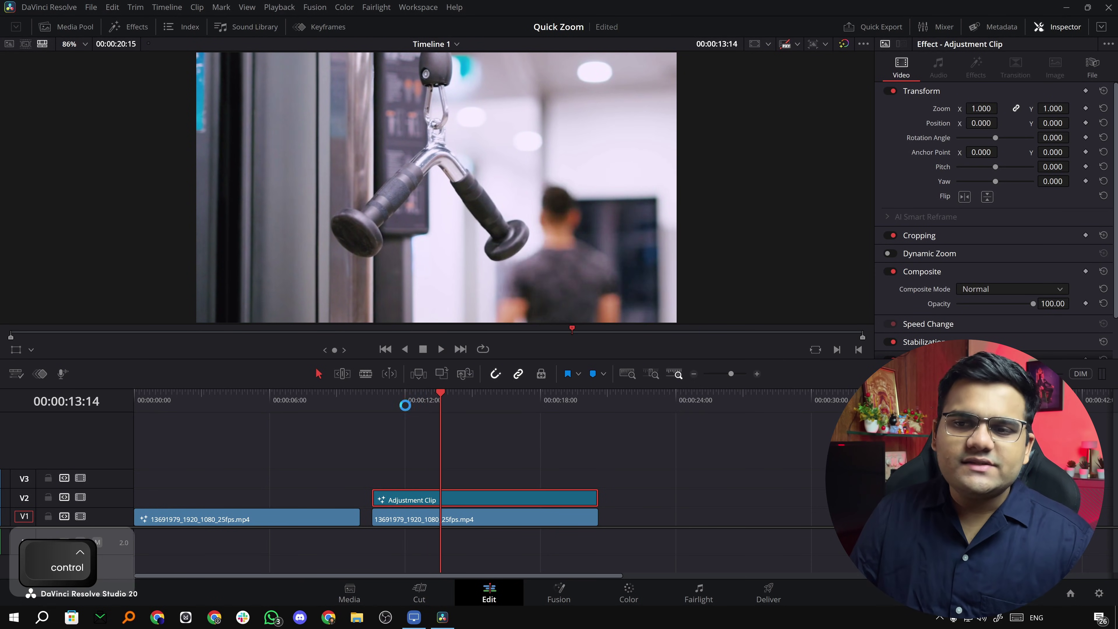
key("ctrl+s")
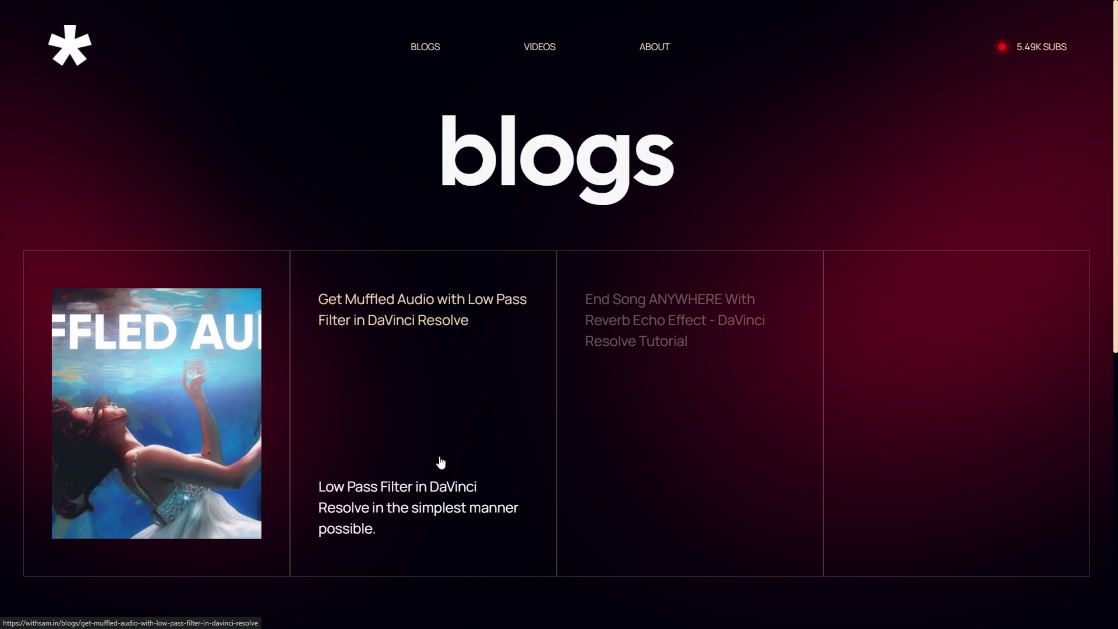
- Open the 'Get Muffled Audio with Low Pass Filter in DaVinci Resolve' article and scroll down through it
left_click(440, 462)
scroll(1008, 344, "down", 5)
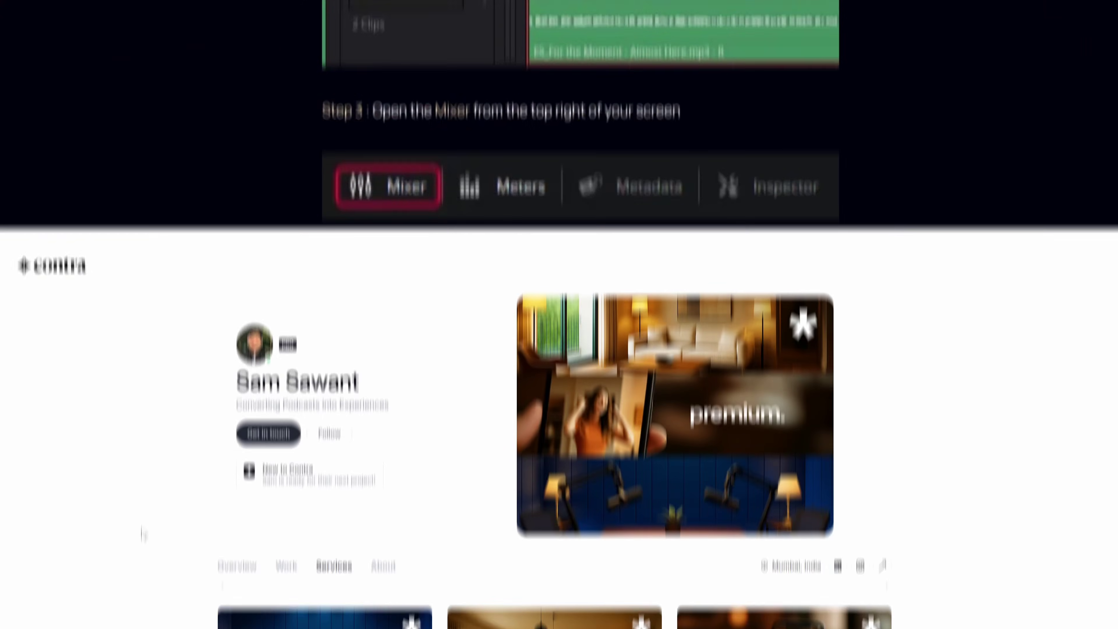